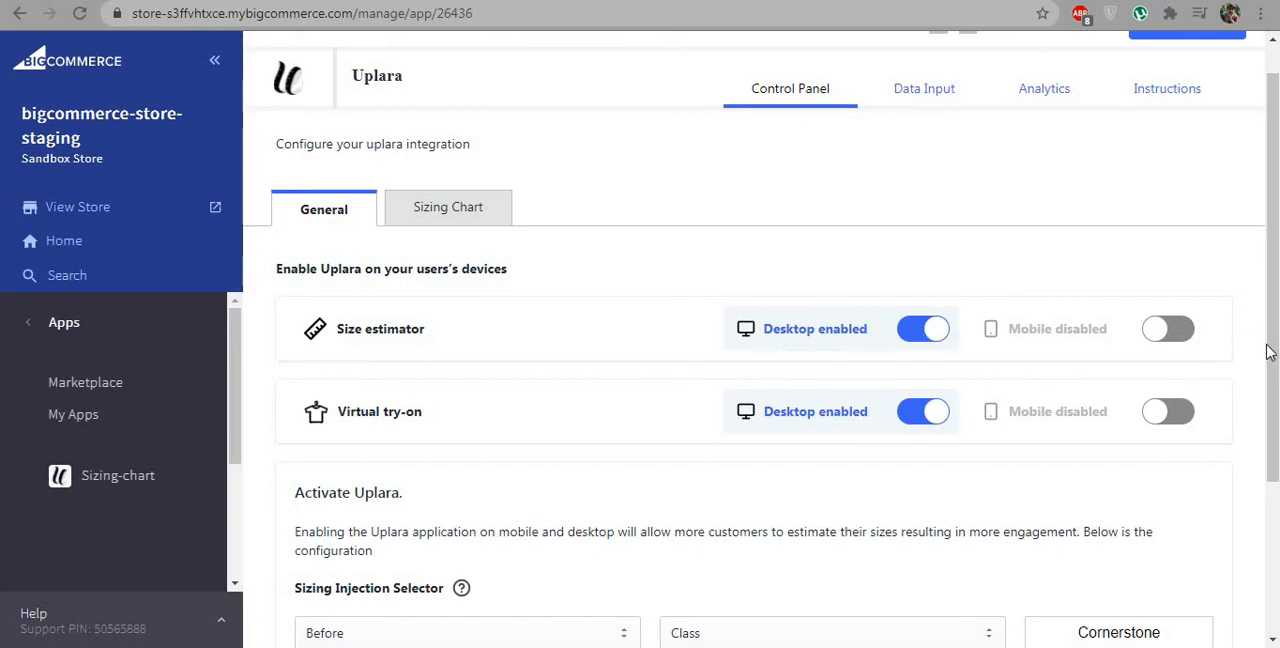
Step: Review the general Uplara settings, including the Sizing Injection Selector's placement options, selector types and class name
drag(1266, 350, 1268, 497)
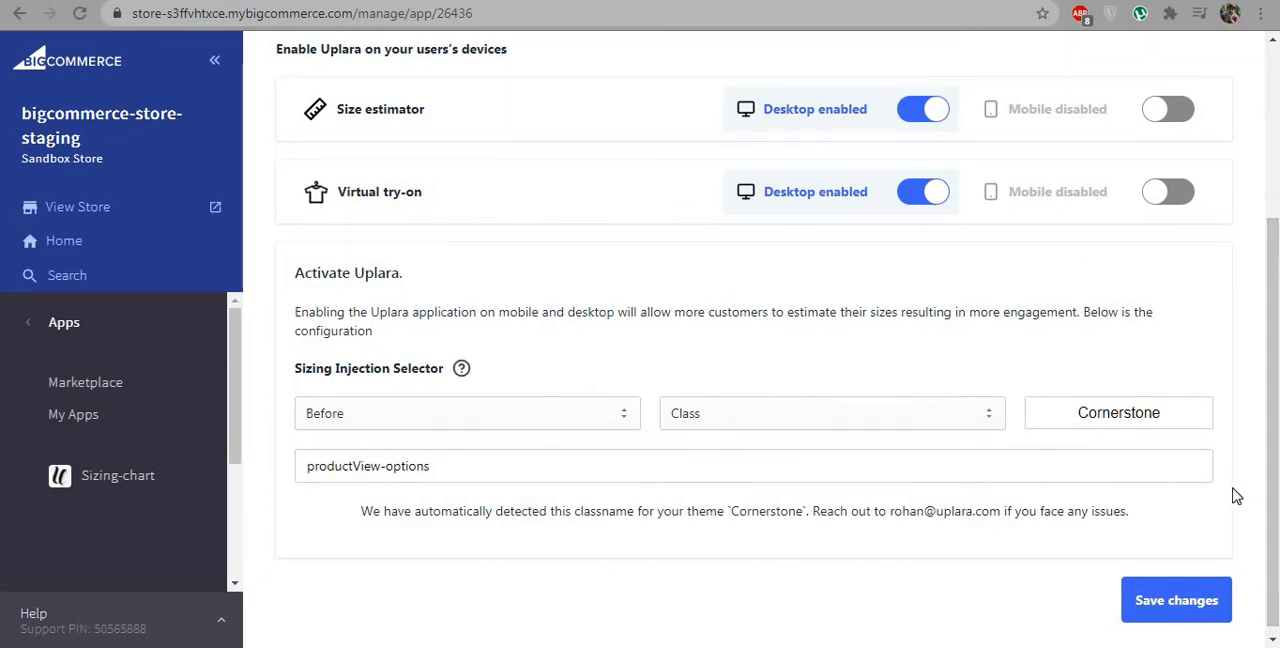
click(618, 425)
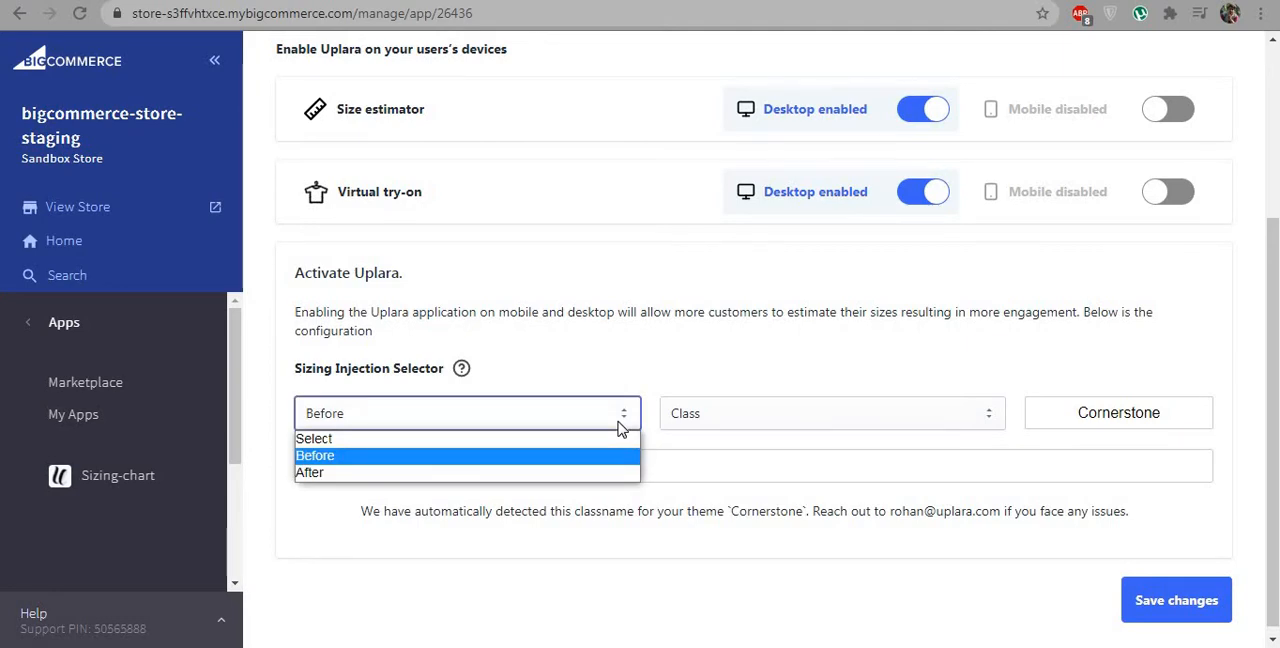
click(618, 425)
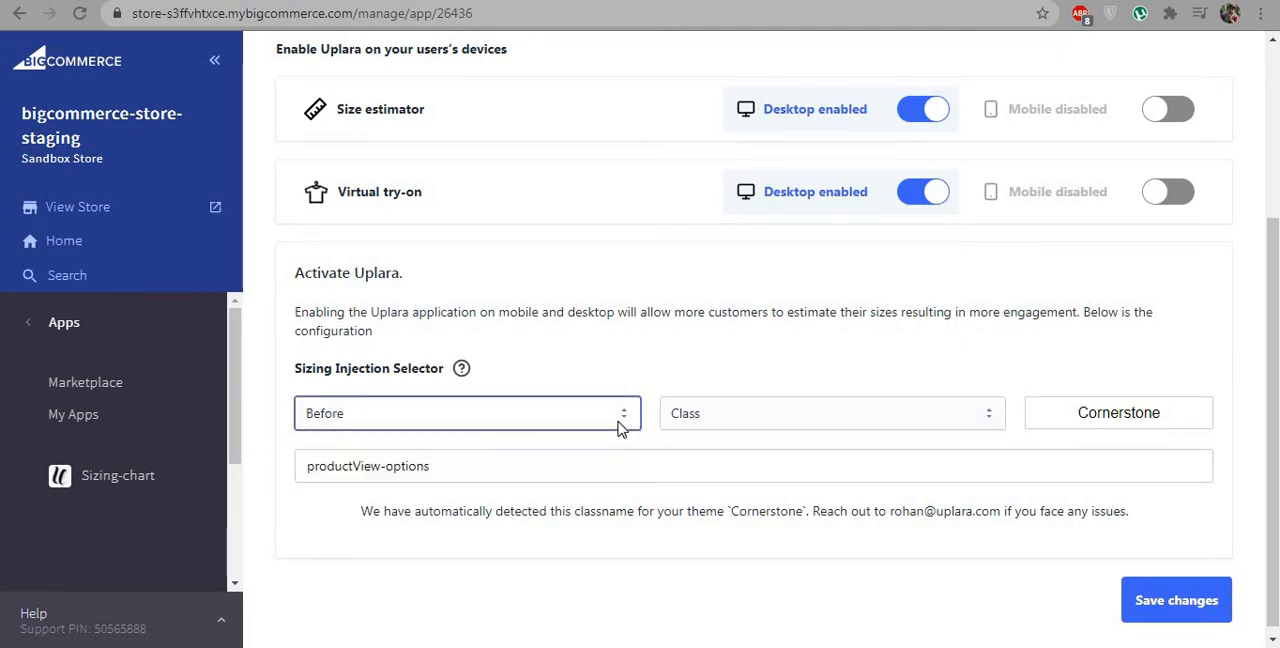
click(764, 418)
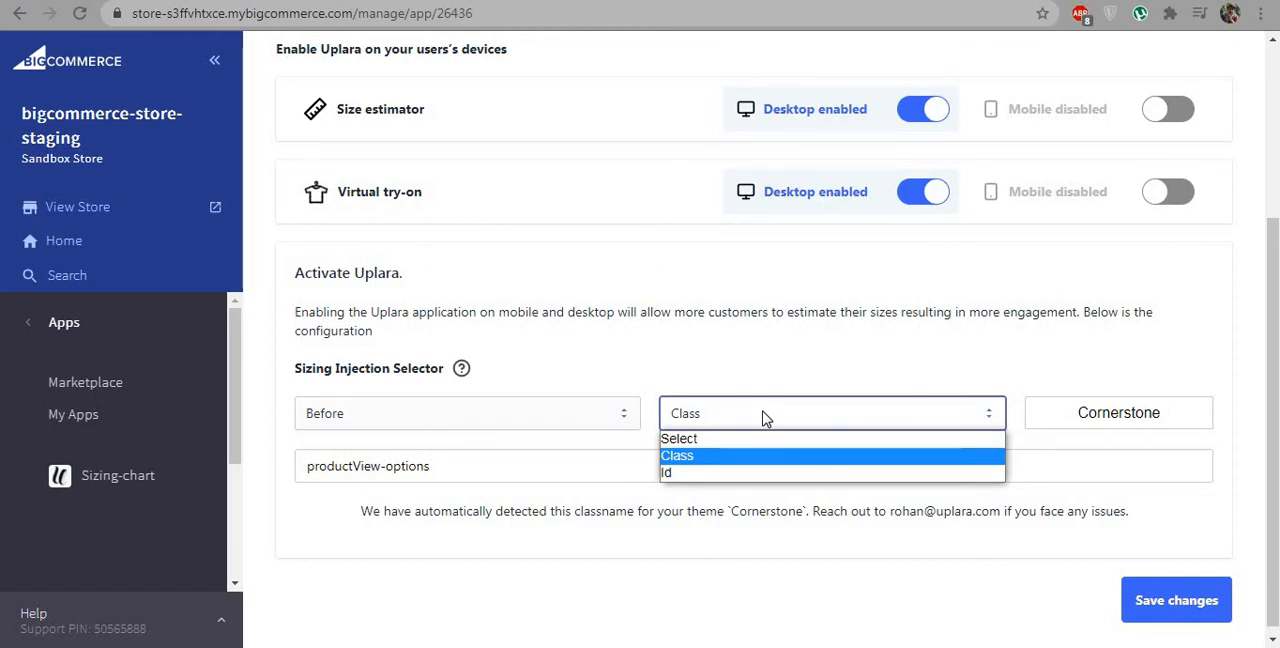
click(764, 418)
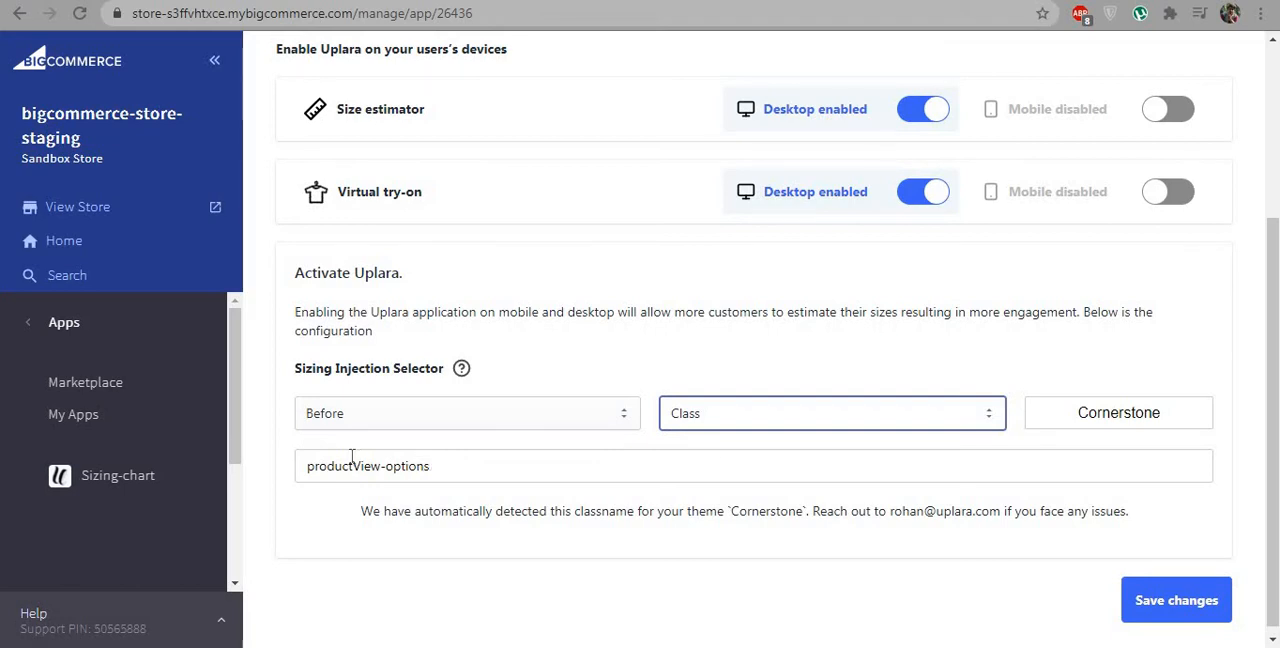
drag(306, 466, 495, 477)
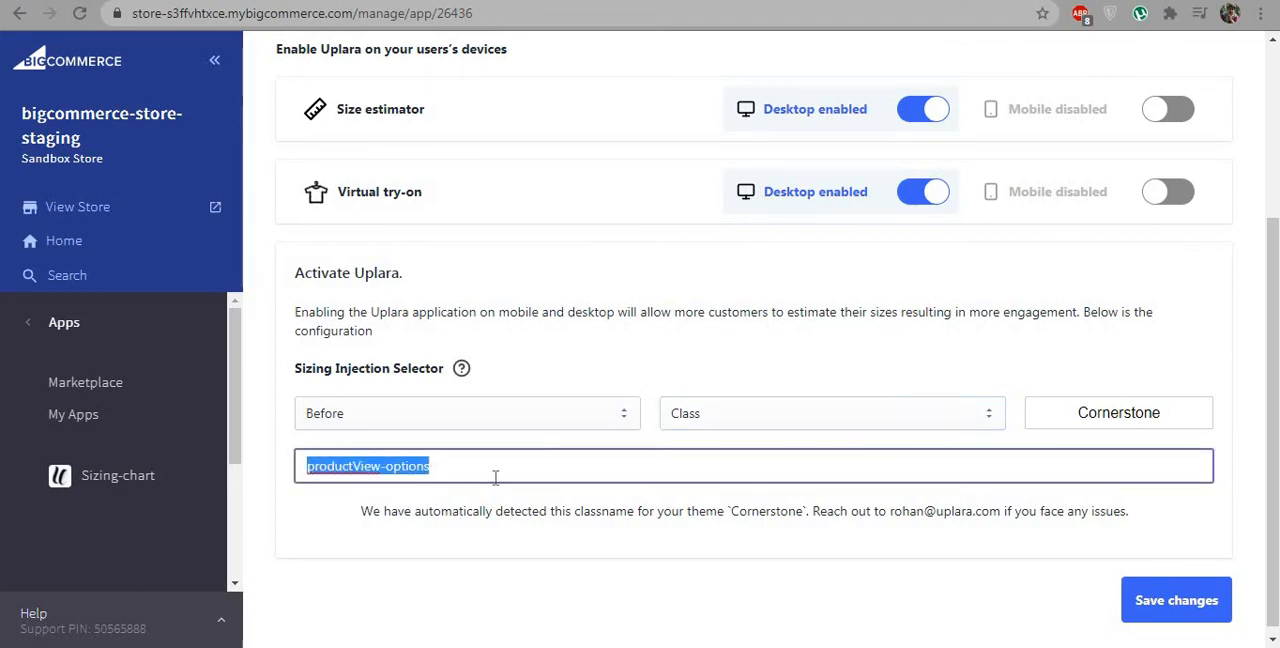
click(589, 504)
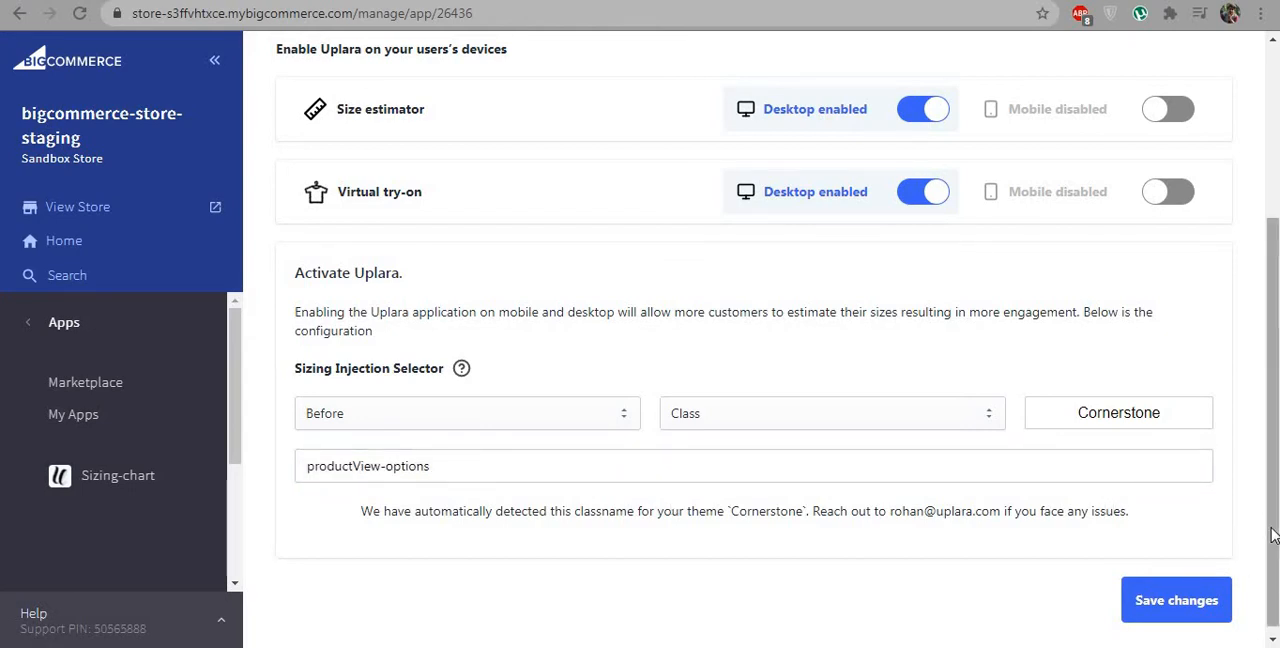
drag(1272, 535, 1262, 357)
scroll(1100, 249, down, 4)
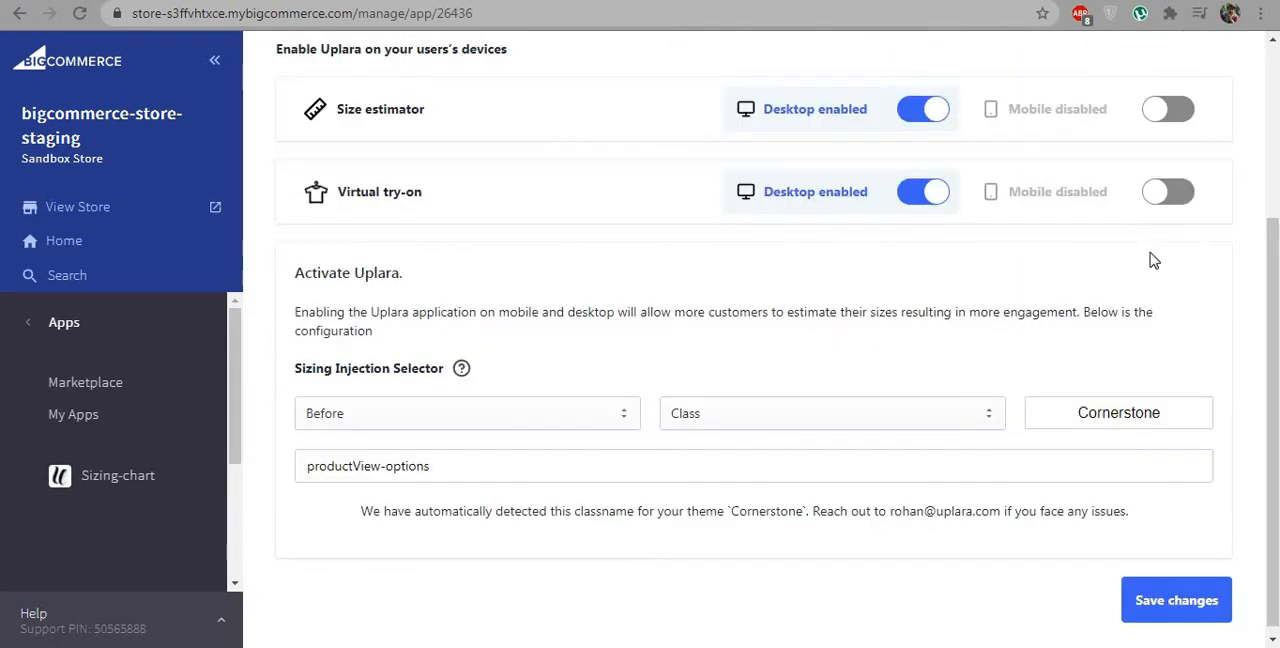
Step: Review the sizing chart settings, including the theme options for the size estimator, size chart and estimator button
drag(1273, 302, 1274, 140)
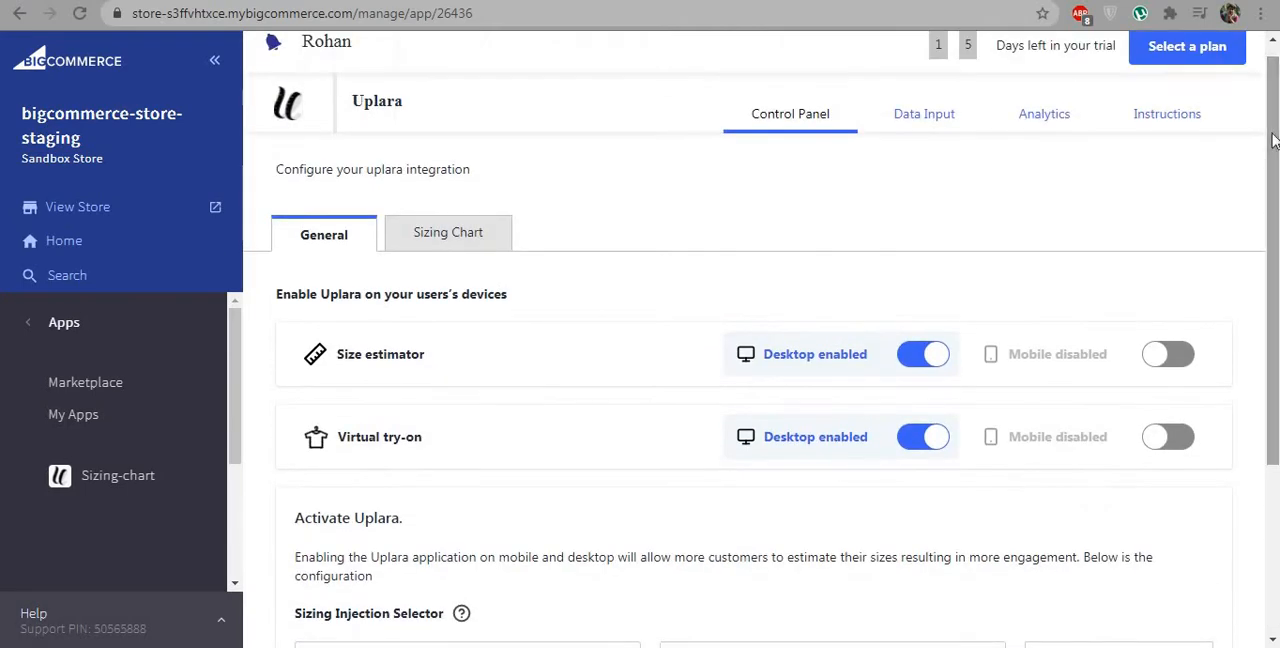
click(415, 247)
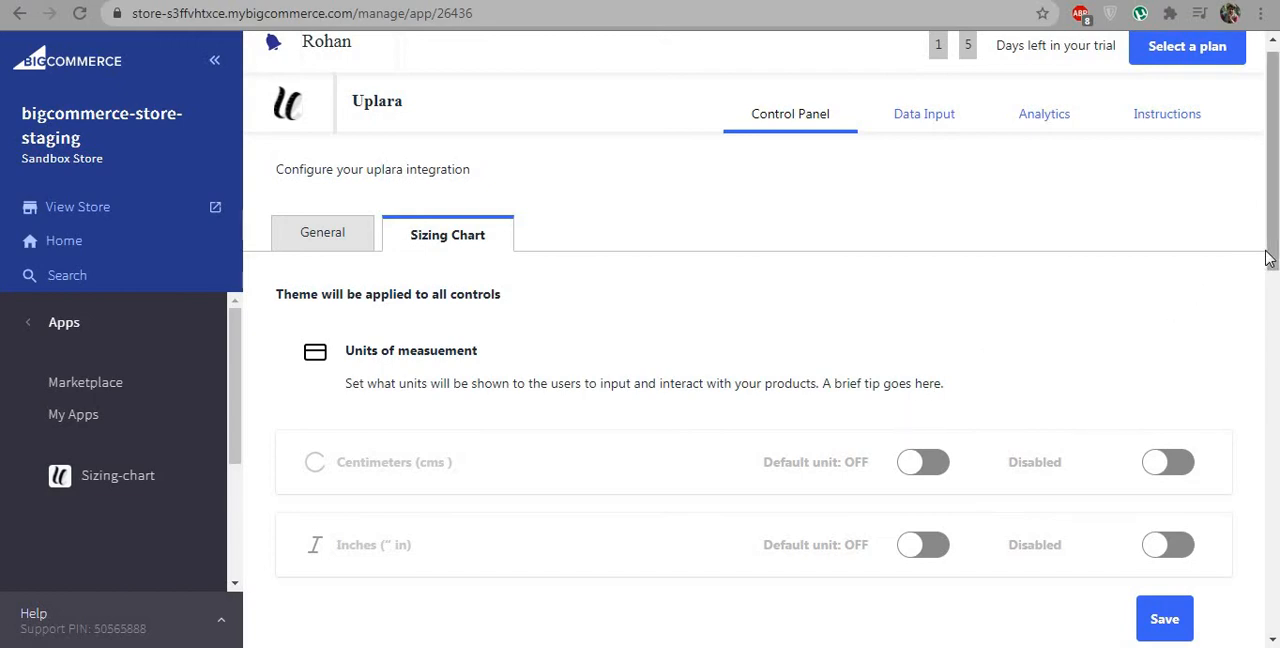
scroll(1229, 457, down, 6)
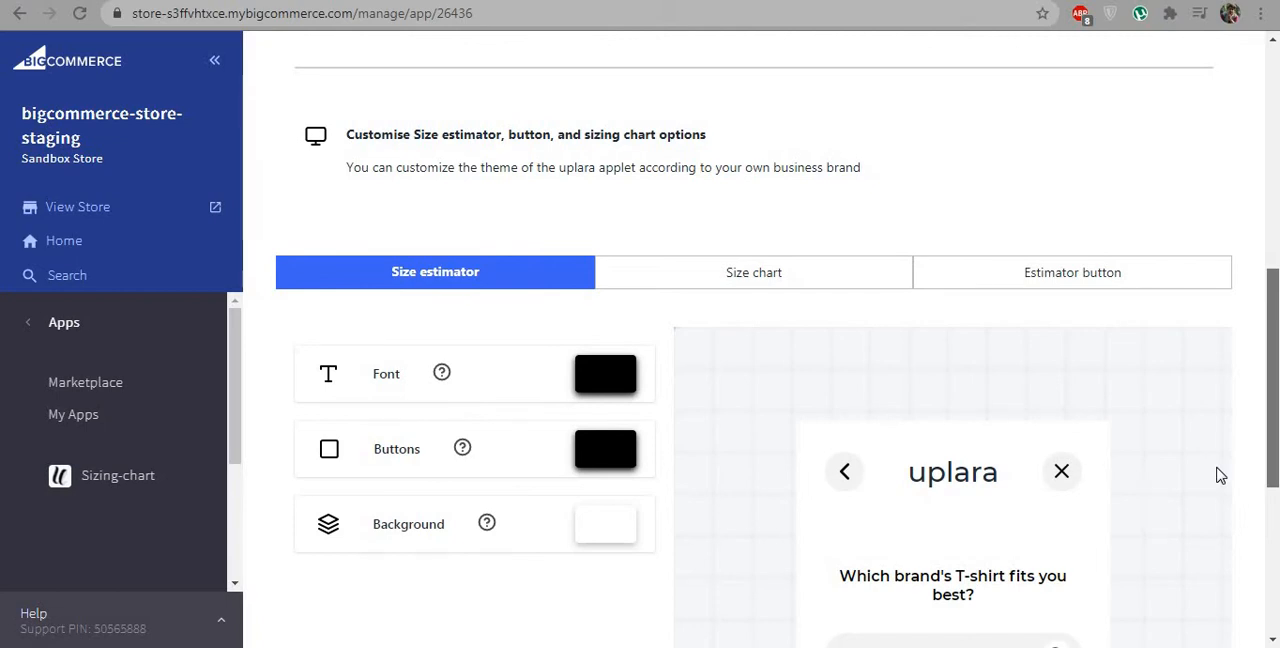
scroll(1219, 476, down, 1)
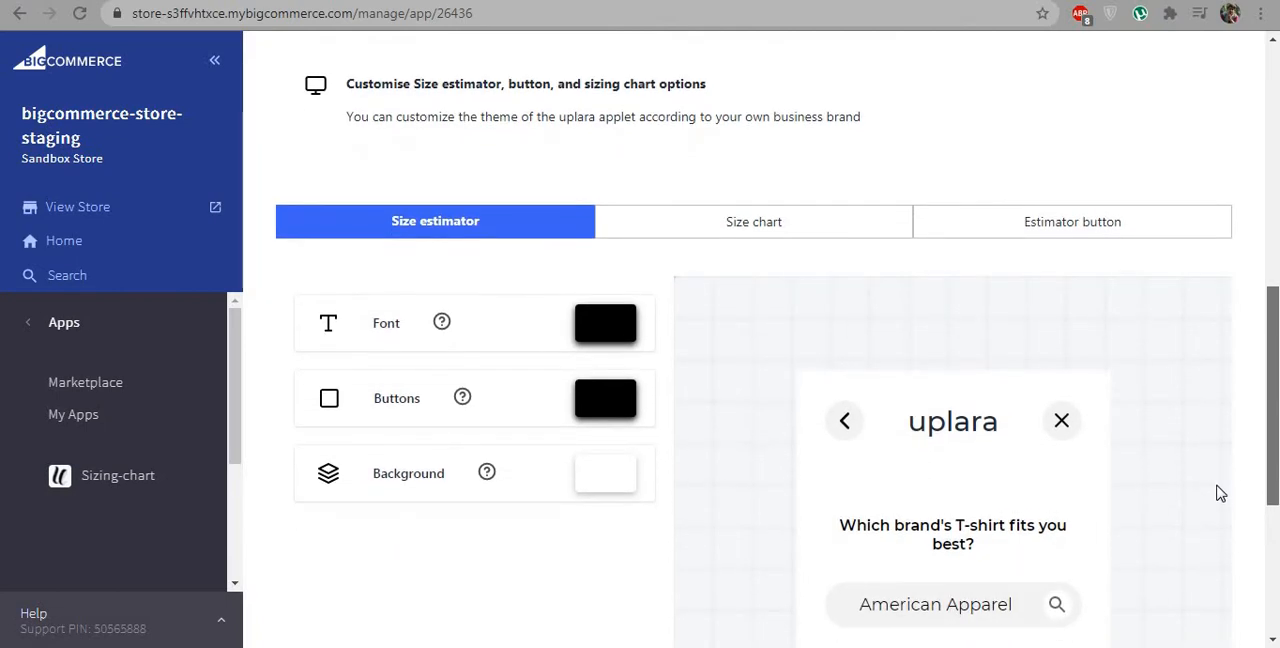
drag(1217, 486, 1267, 507)
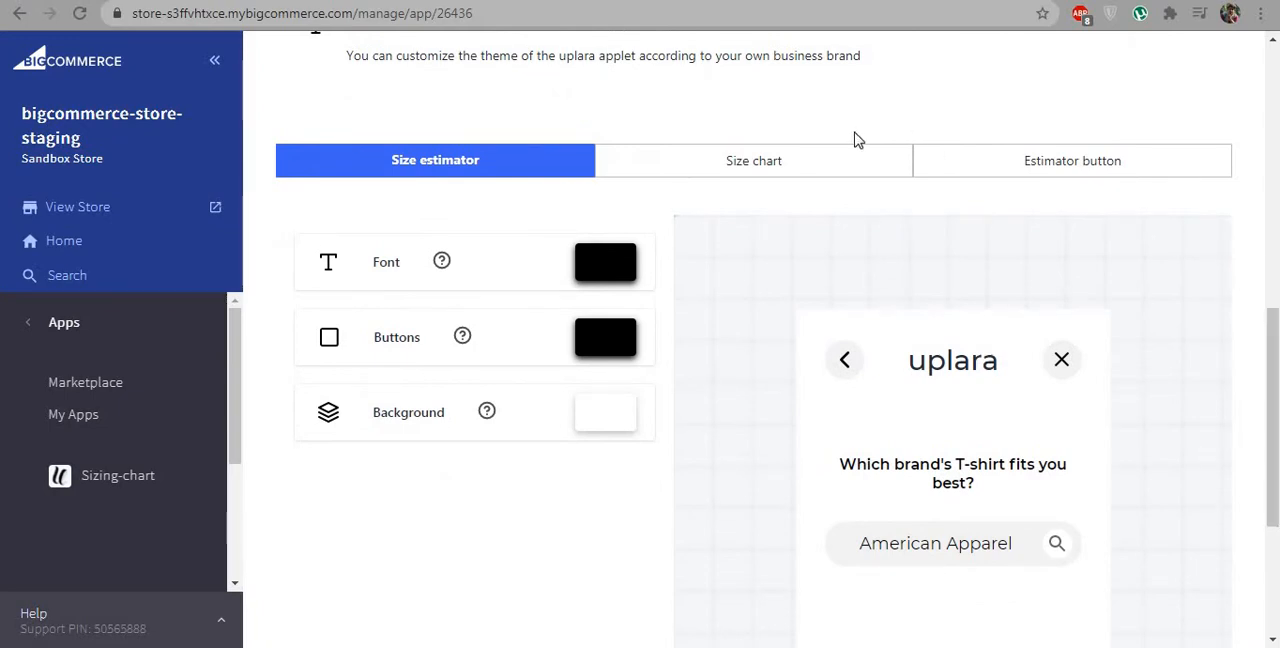
click(831, 166)
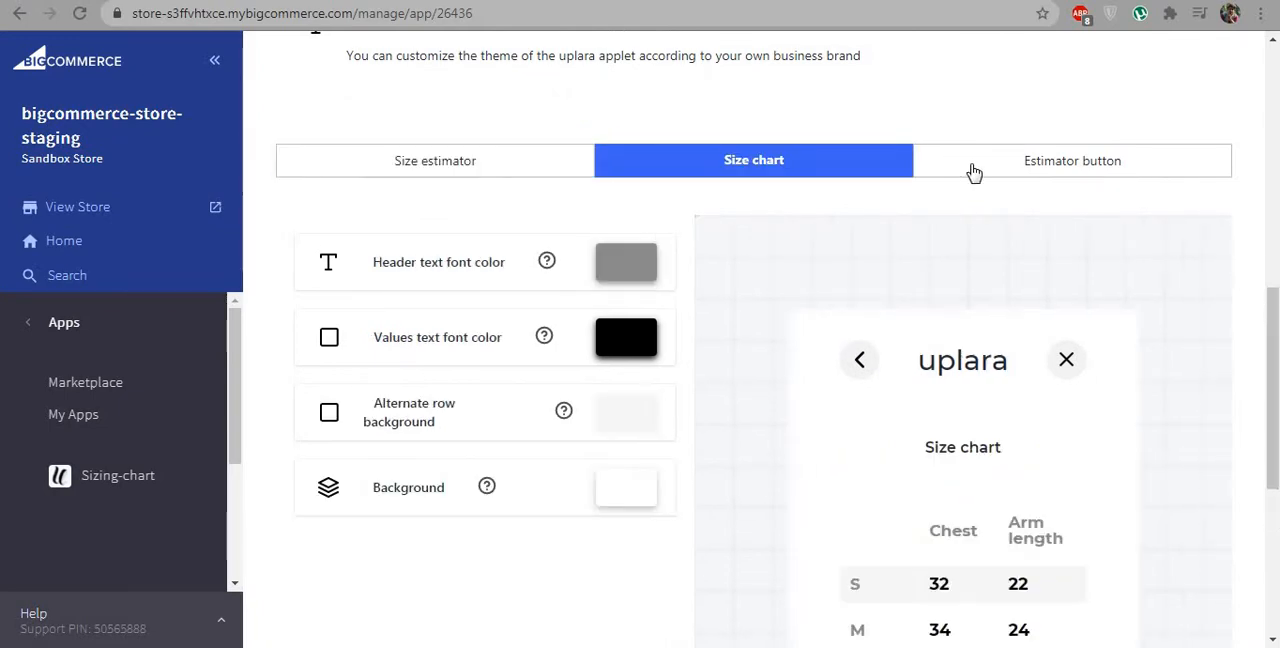
click(973, 173)
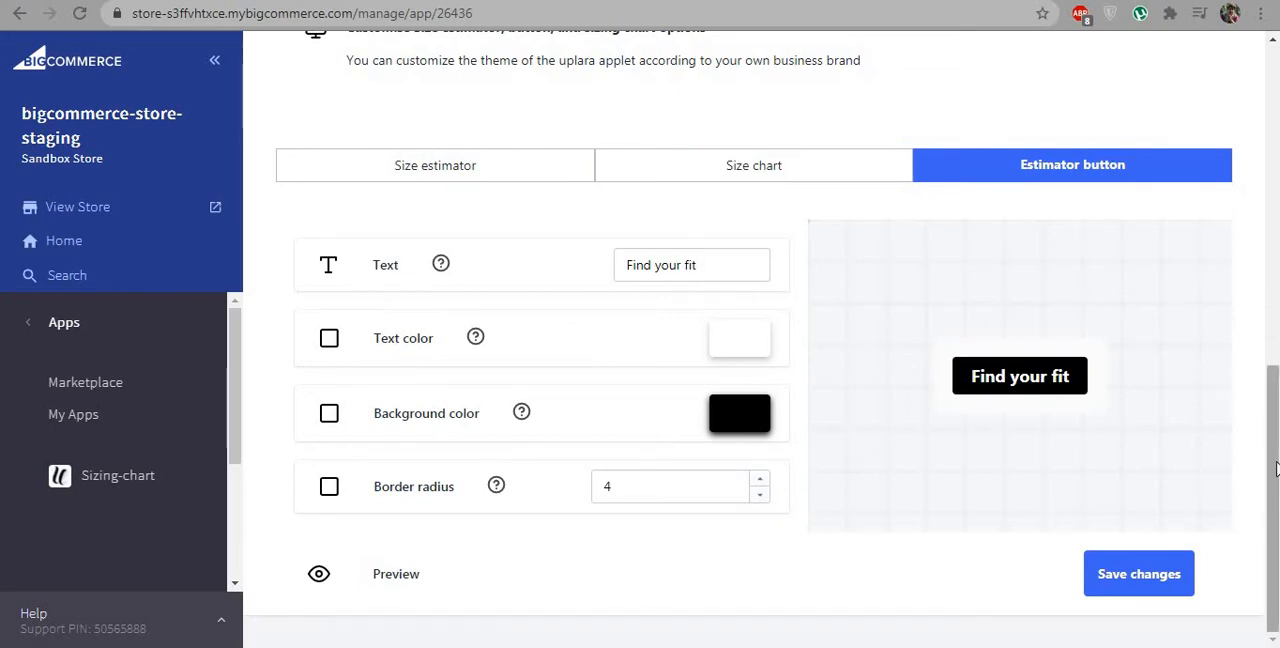
Step: Open the T-shirt product type's size chart information for editing and choose gender Male and category jackets/hoodies/sweatshirts
drag(1276, 455, 1257, 120)
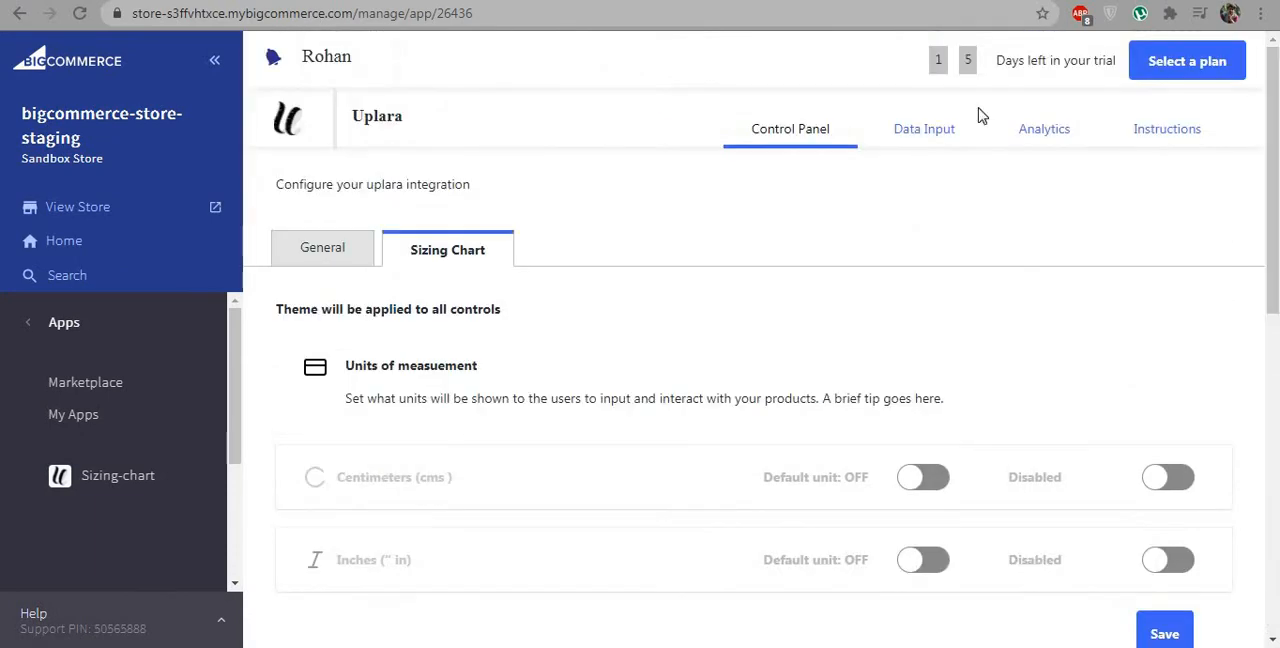
click(903, 133)
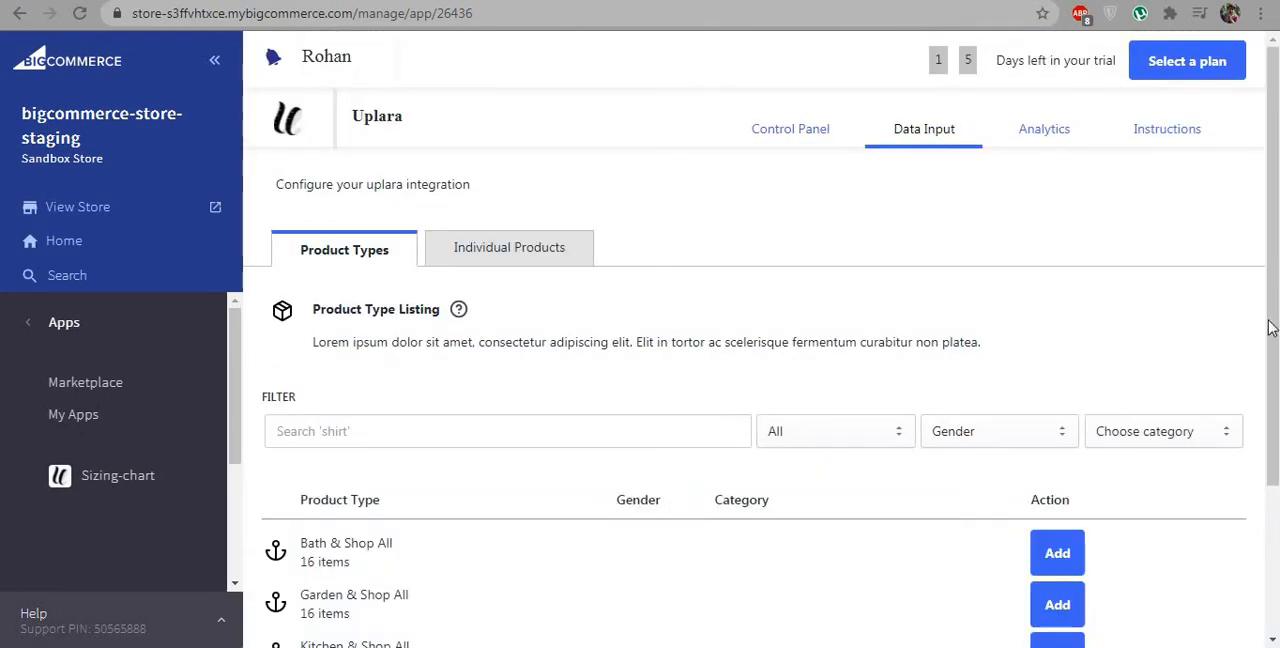
drag(1270, 328, 1265, 506)
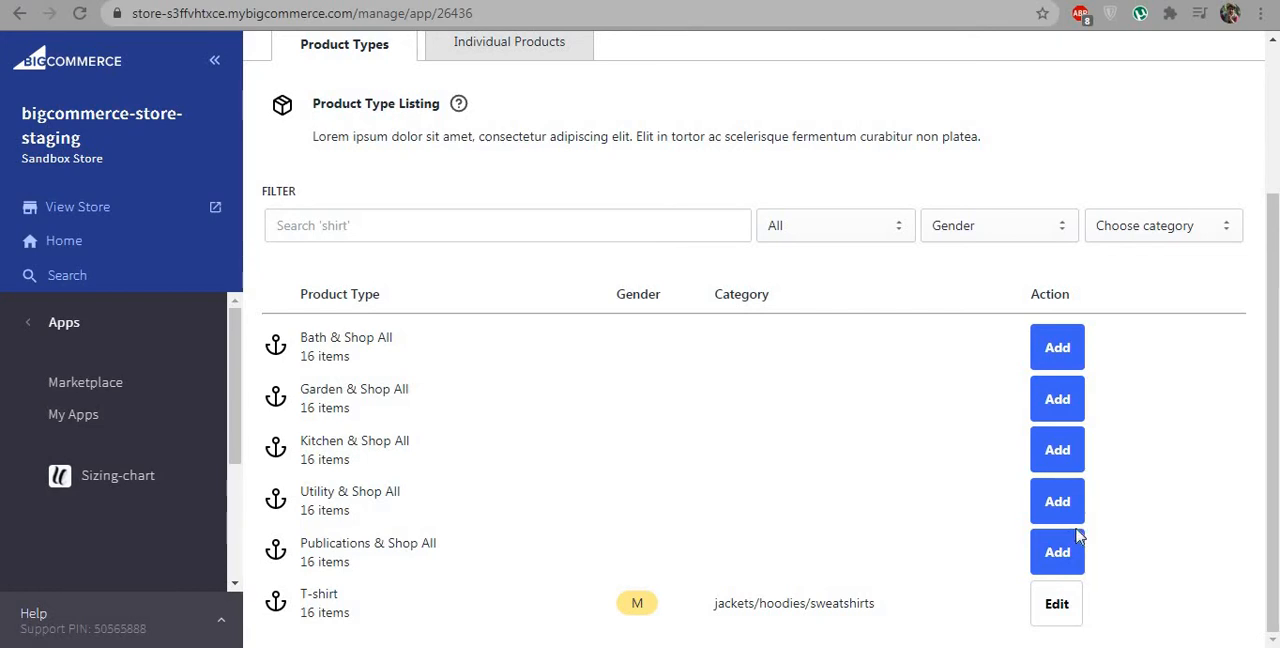
click(1043, 620)
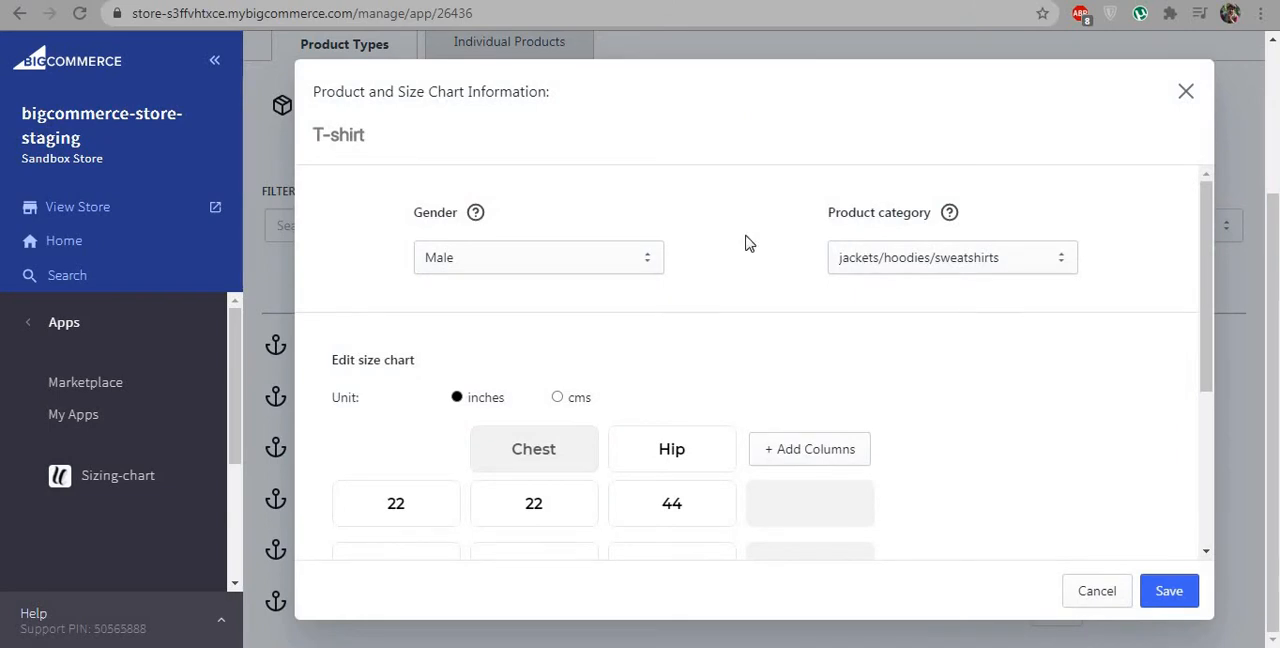
click(623, 256)
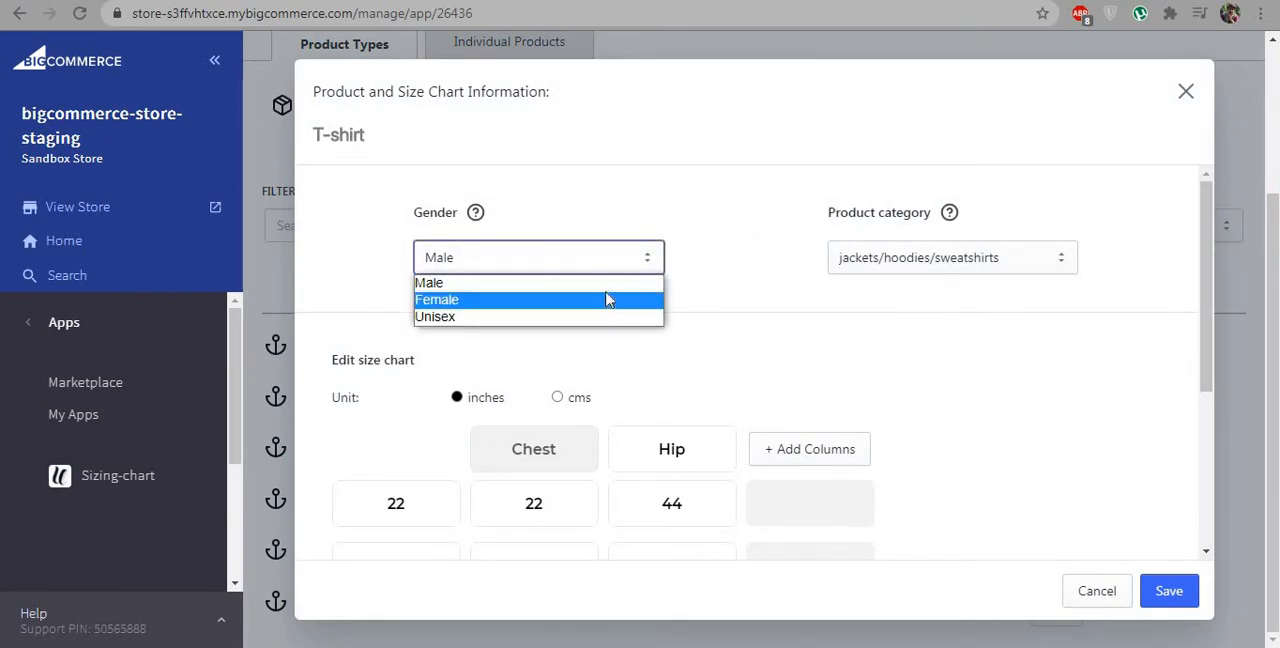
click(606, 285)
click(889, 258)
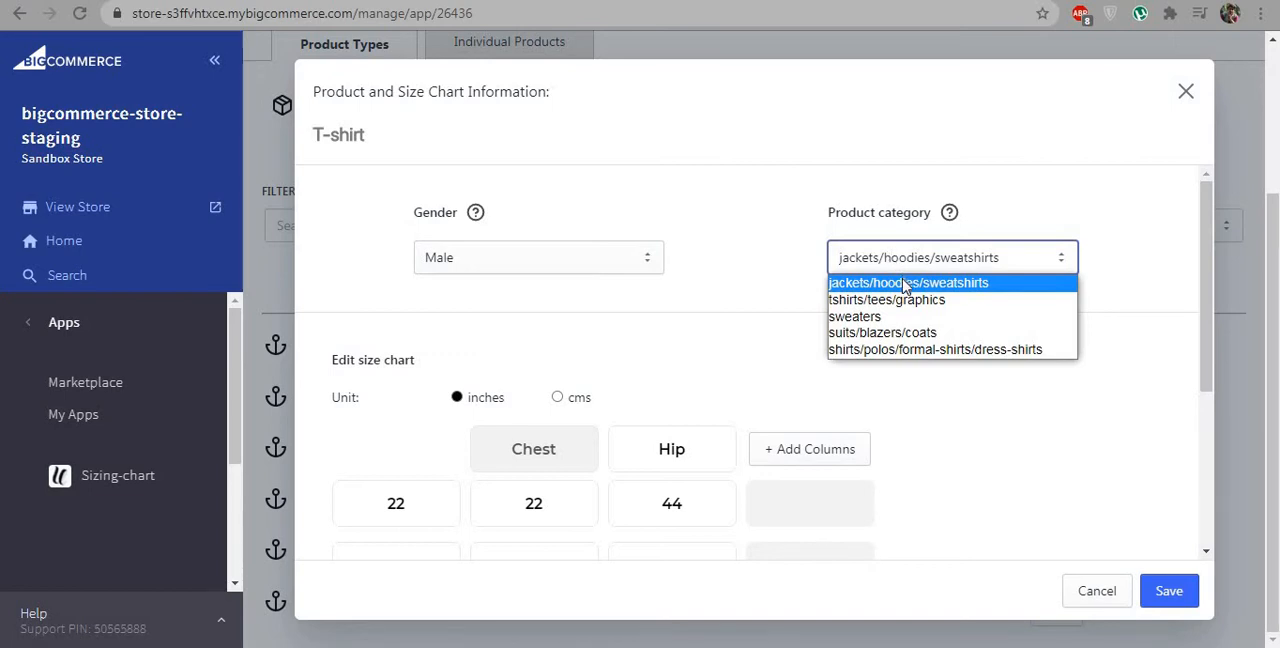
click(905, 284)
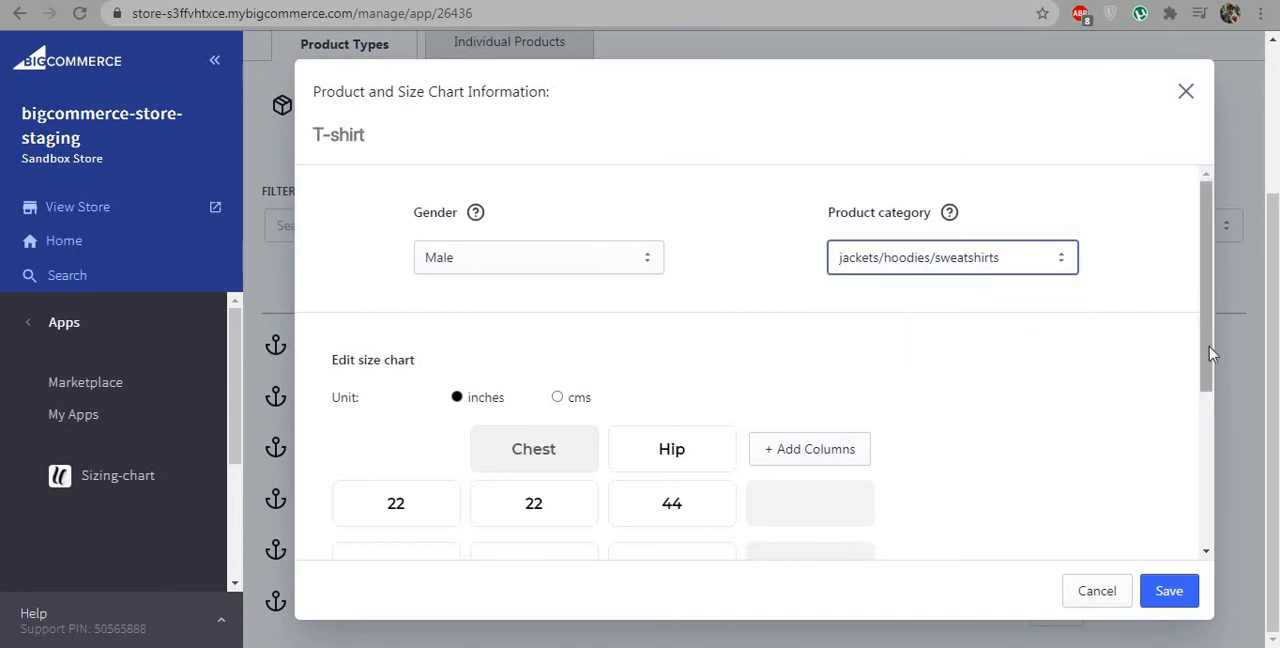
Step: Add a Neck column to the T-shirt size chart
click(1213, 381)
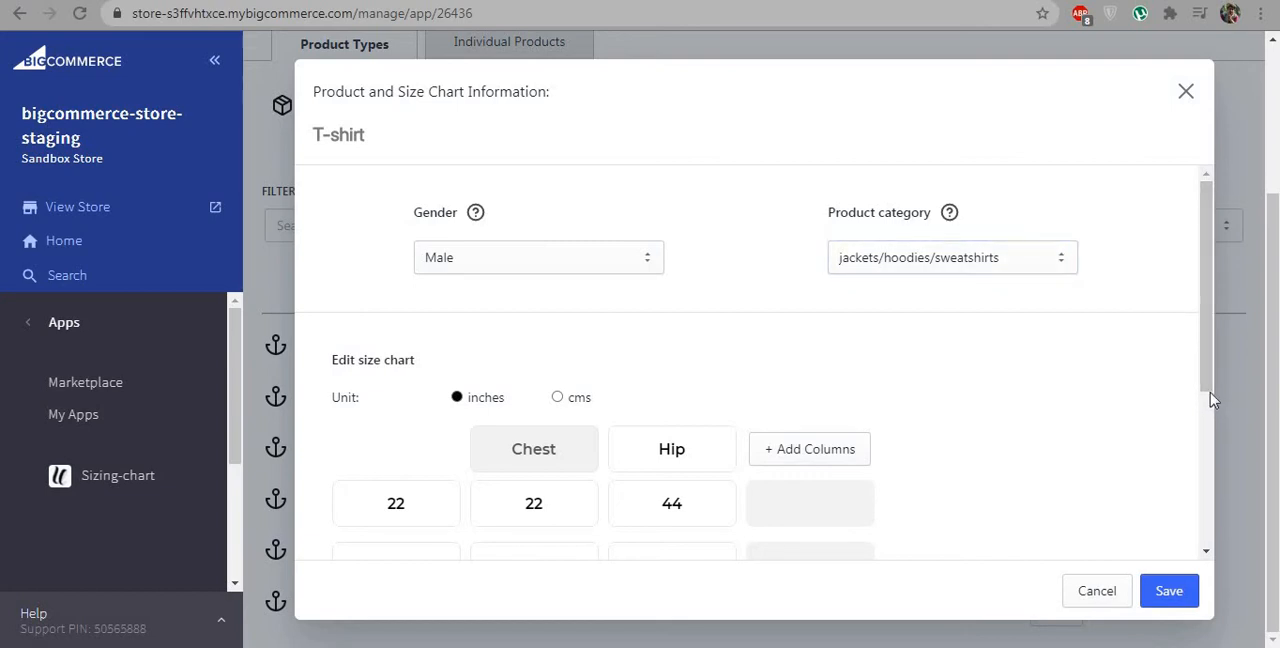
drag(1210, 397, 1207, 488)
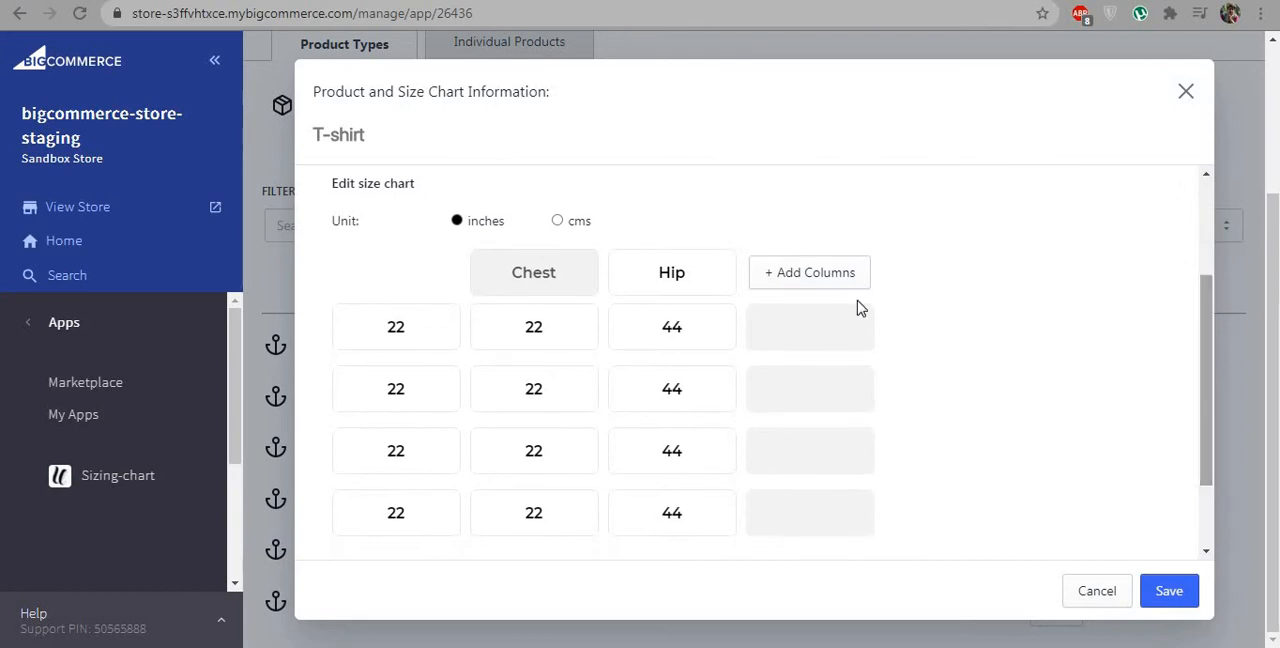
click(826, 282)
click(866, 265)
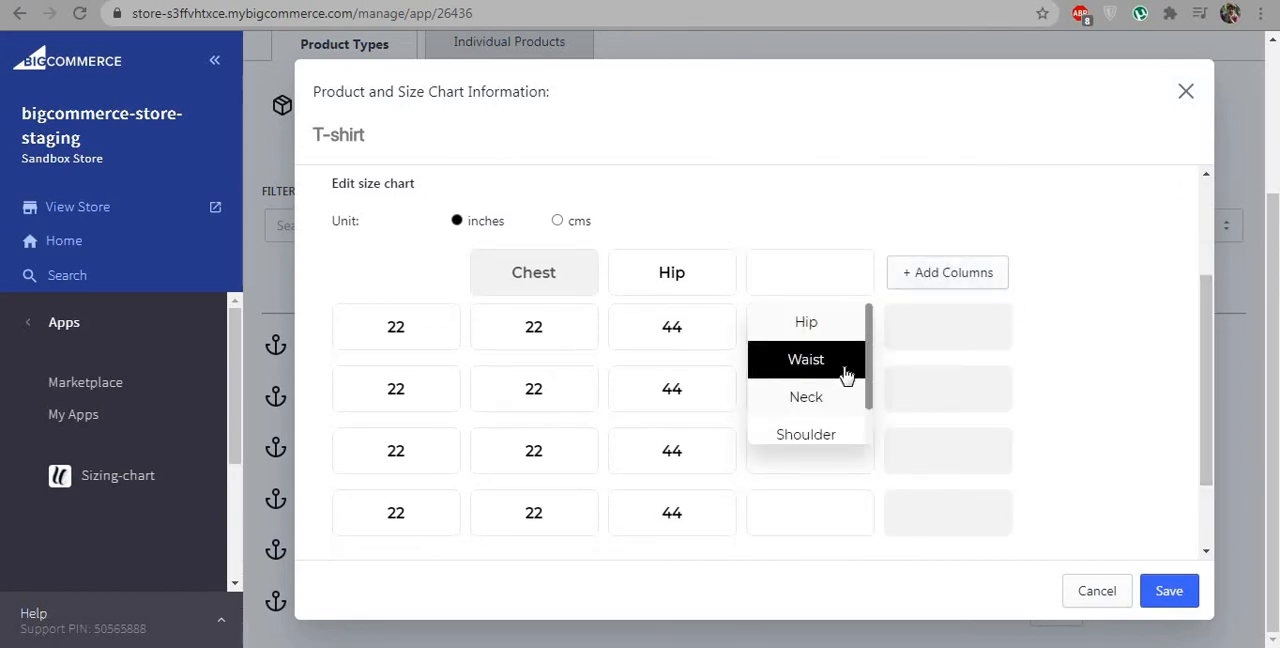
click(843, 397)
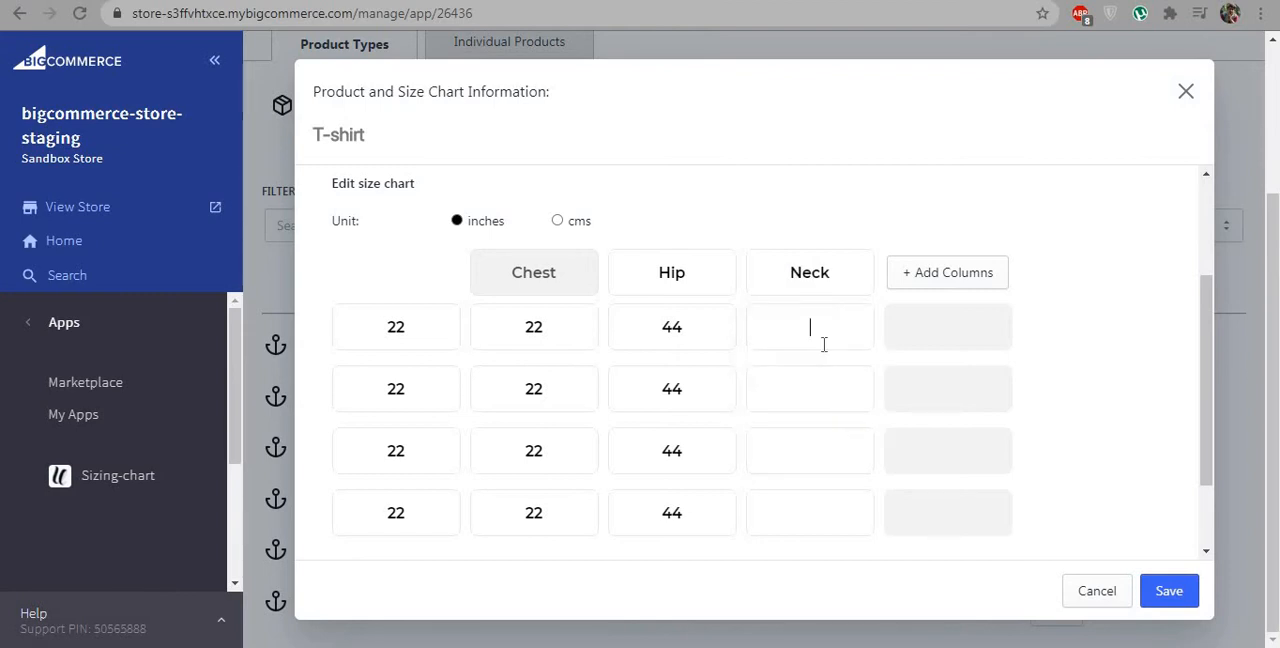
Step: Fill all four Neck cells with 44 and save the T-shirt size chart
click(824, 344)
text(44)
click(813, 390)
text(444444)
drag(1218, 428, 1216, 513)
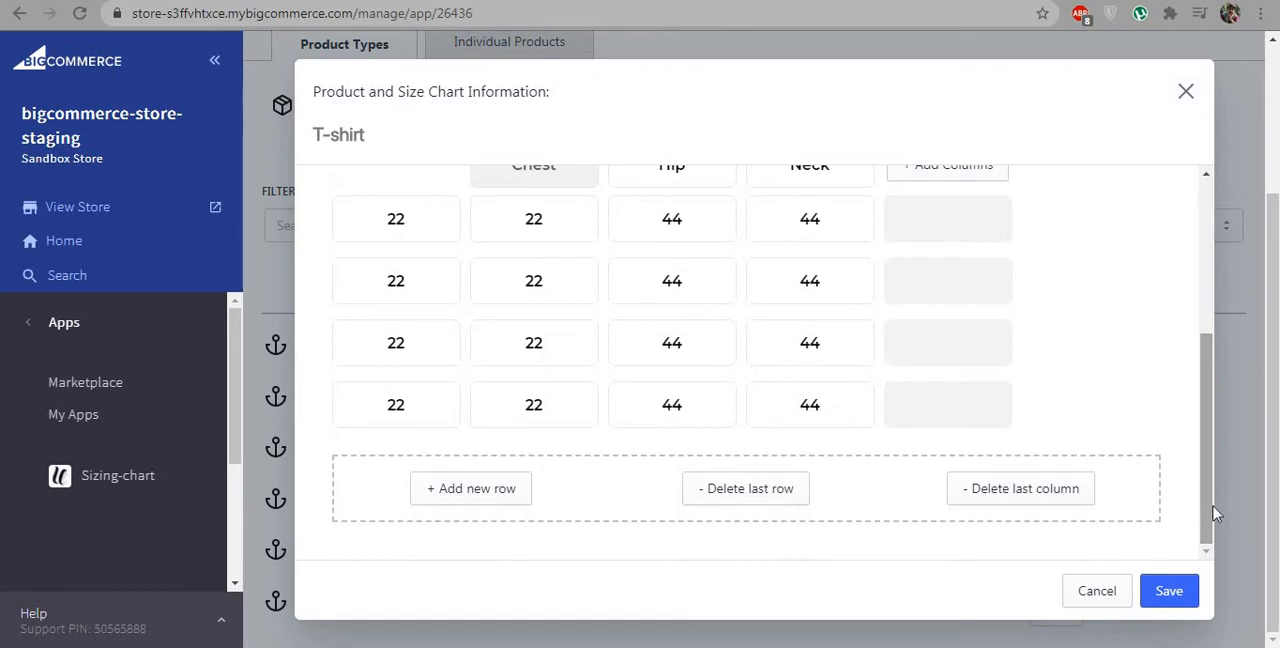
click(1167, 591)
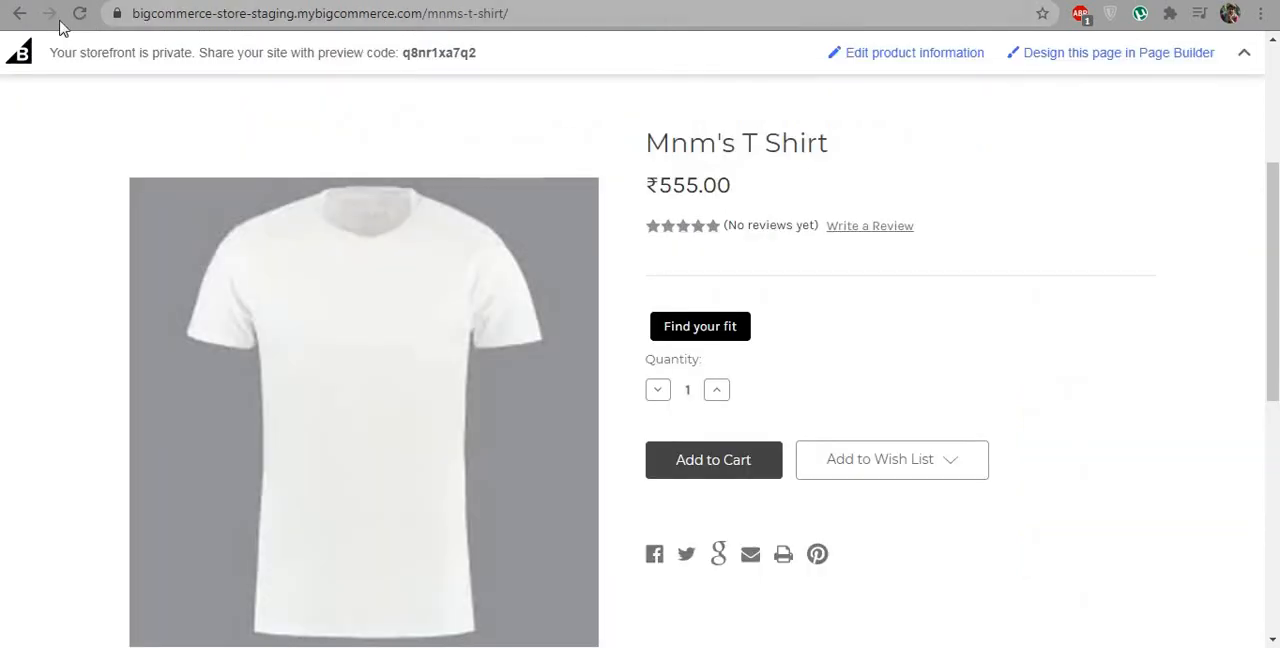
Step: Reload the Mnm's T Shirt storefront page and view its sizing chart through the Find your fit widget
click(84, 15)
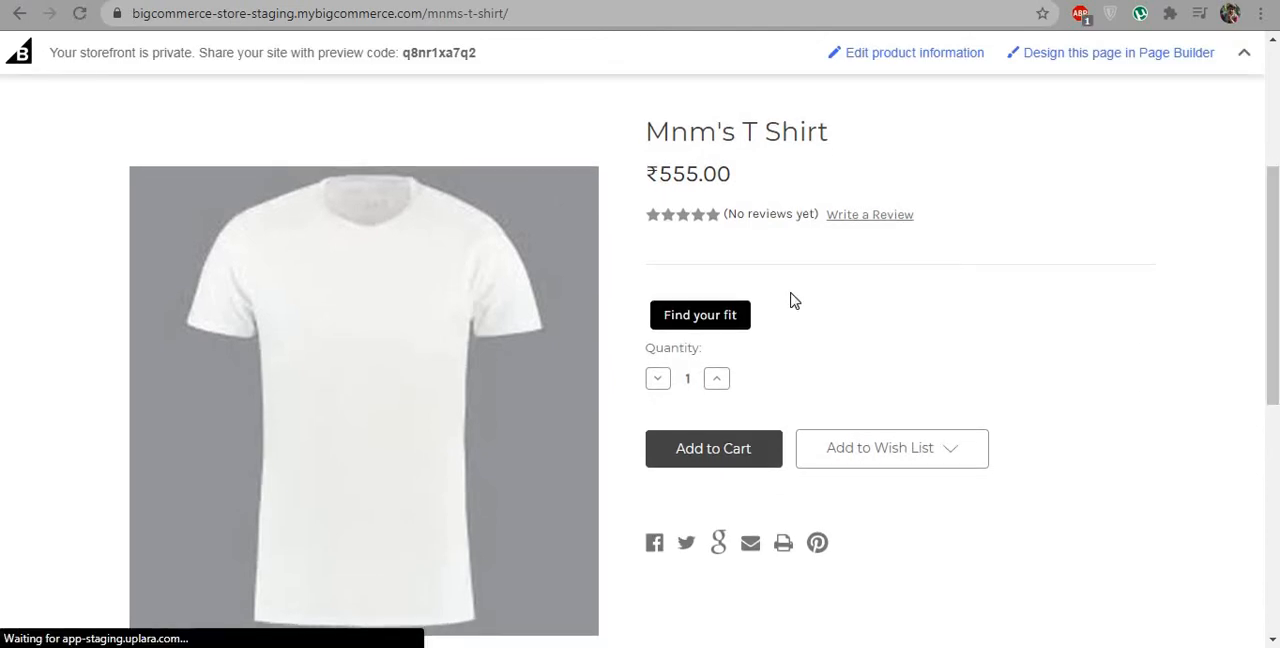
click(733, 315)
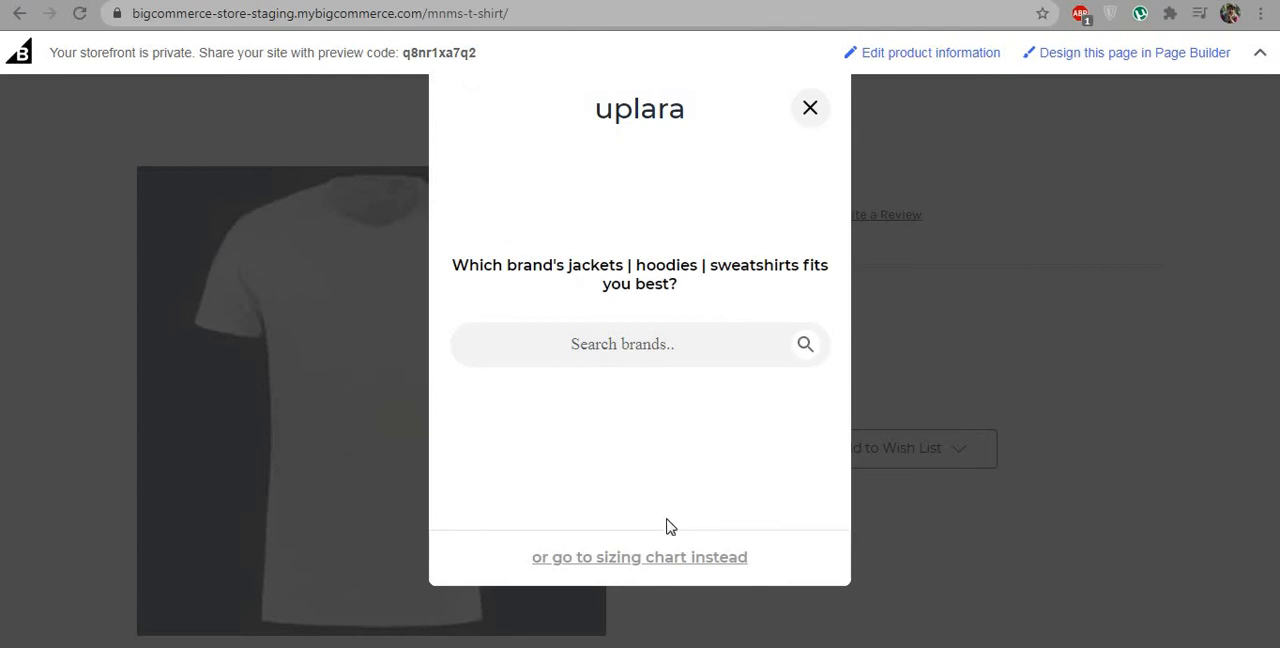
click(657, 560)
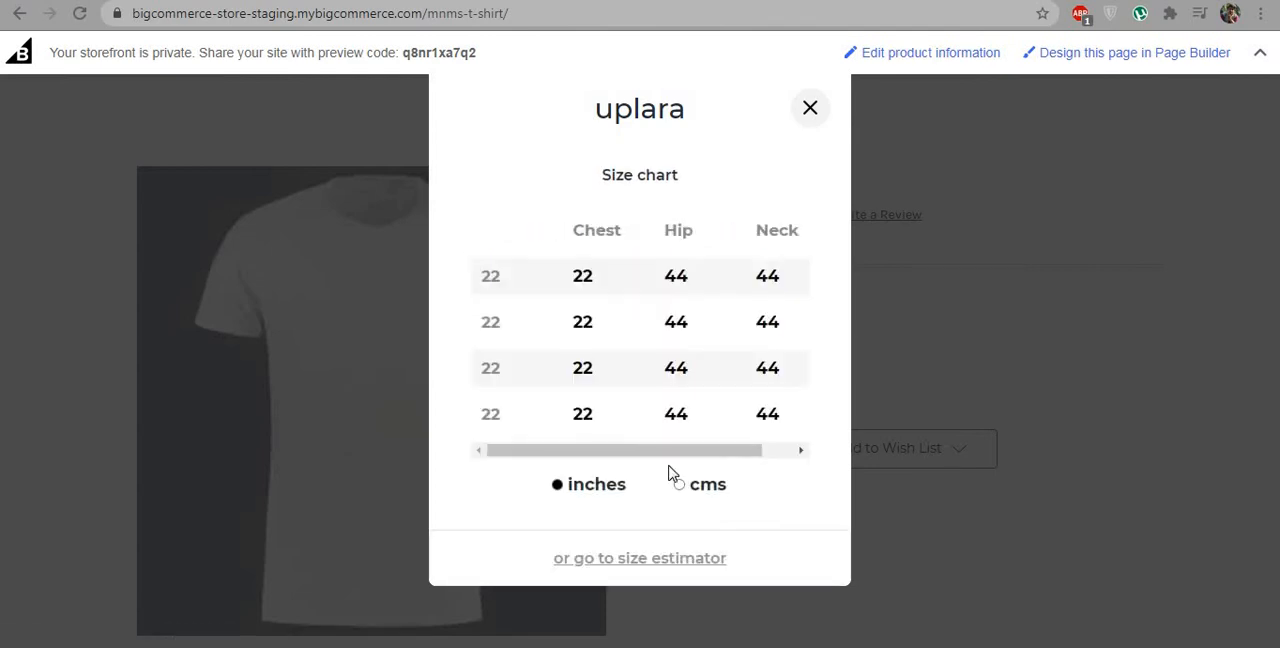
drag(666, 460, 620, 449)
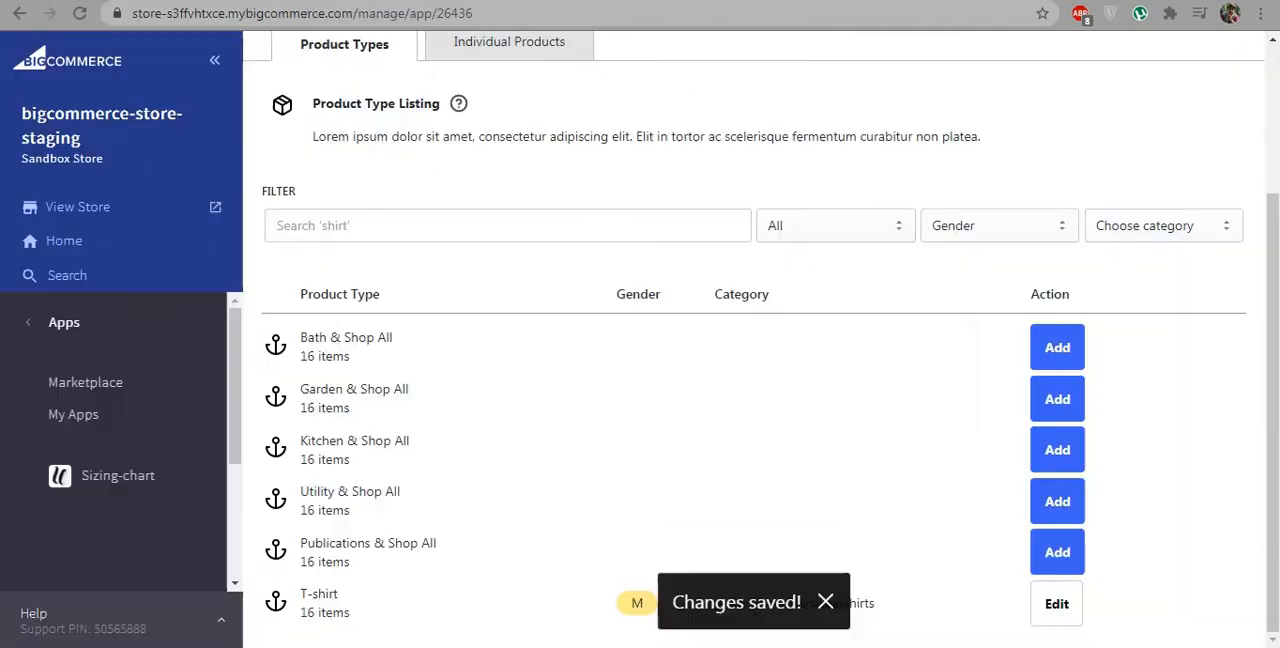
Step: Return to the Uplara data input page and look through the whole list of individual products
click(492, 42)
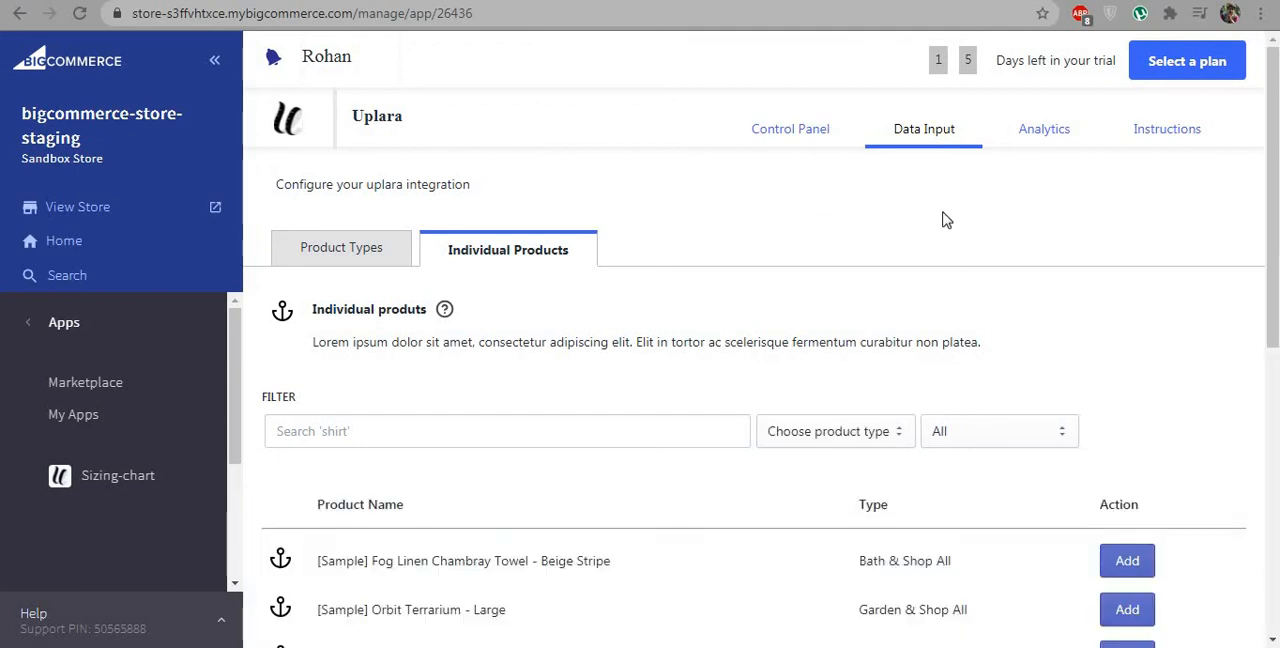
drag(1277, 255, 1262, 546)
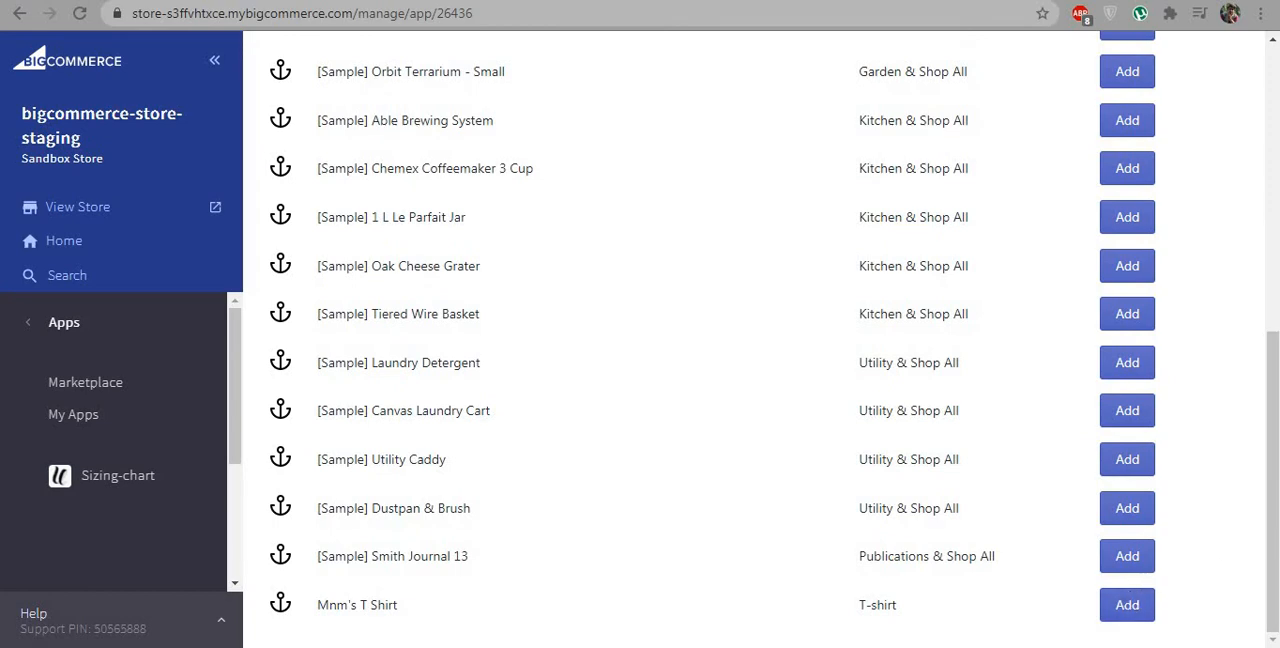
drag(1277, 470, 1277, 185)
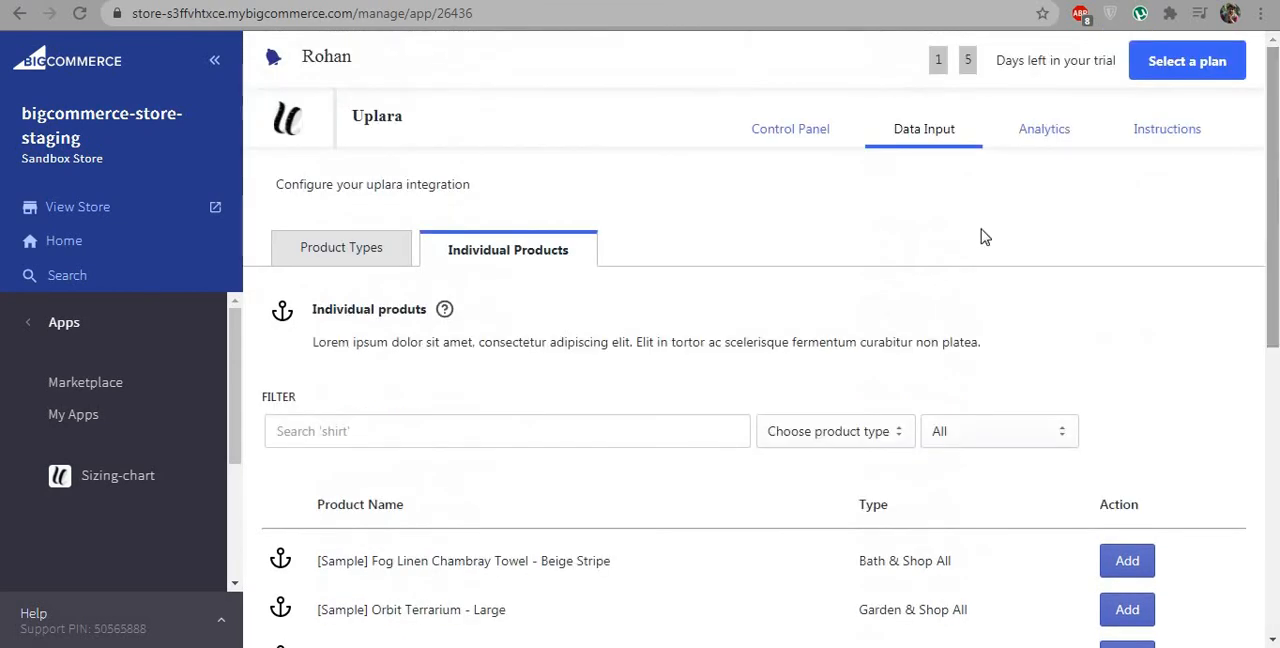
Step: Open the Uplara analytics and review the date and device filter choices and the user role help, keeping Last 7 Days and Combined
click(1021, 139)
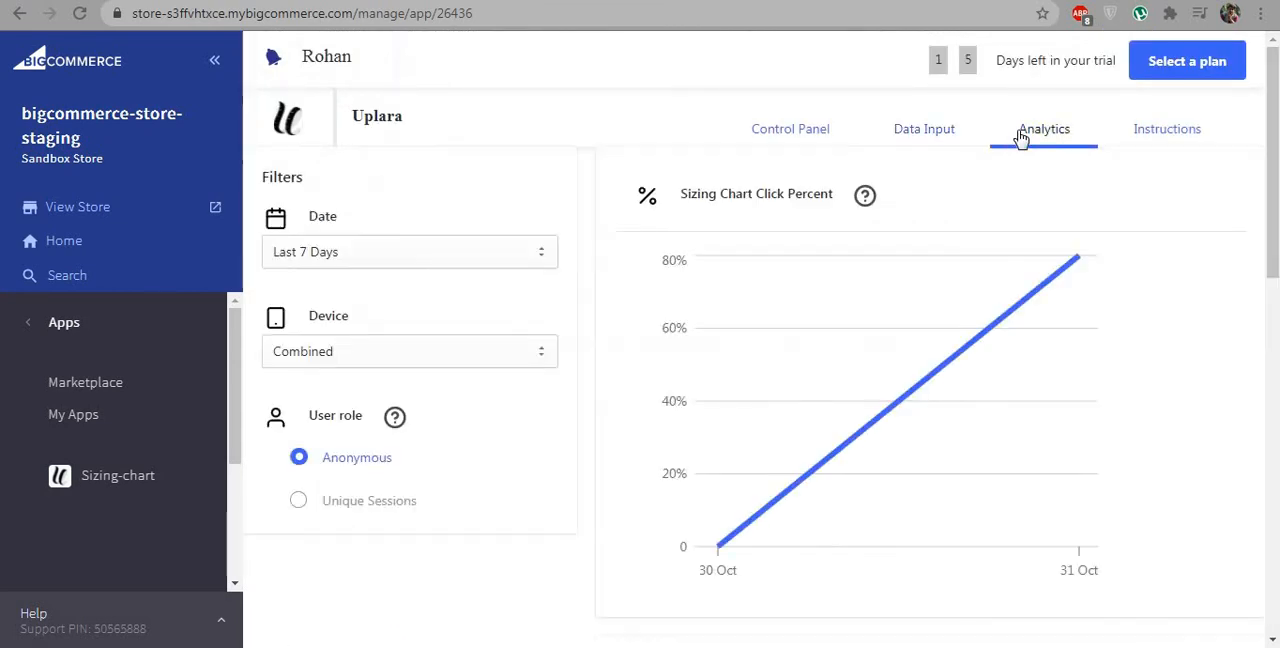
click(500, 249)
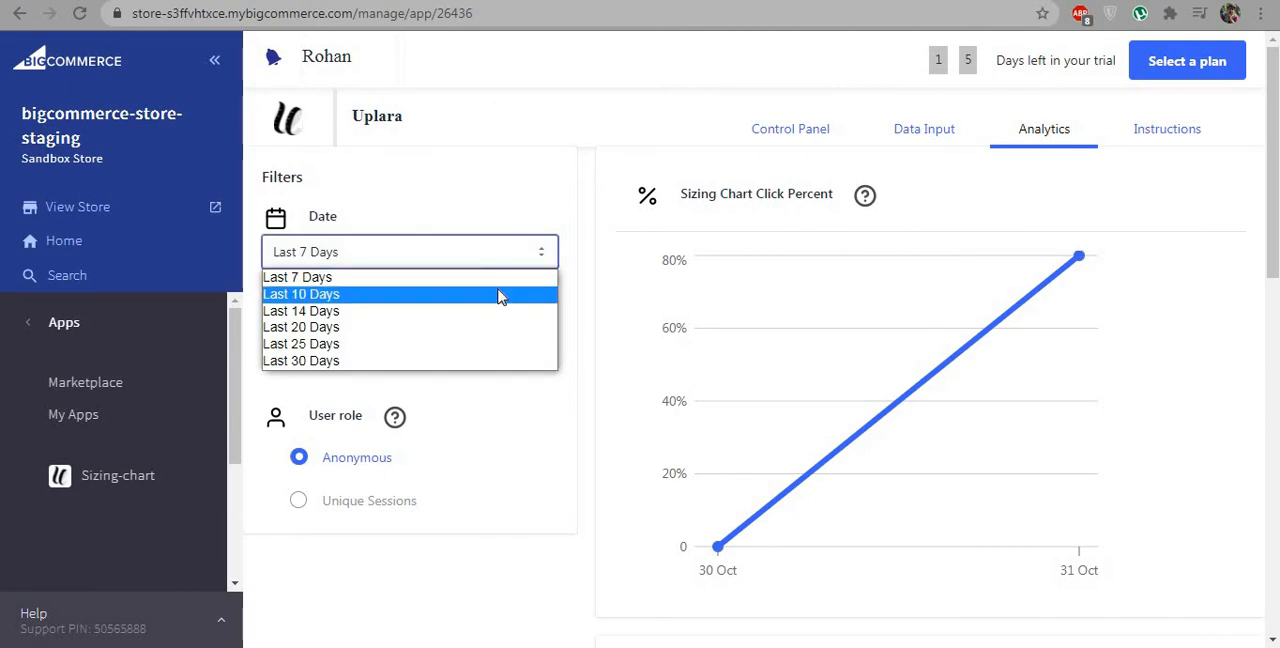
click(502, 275)
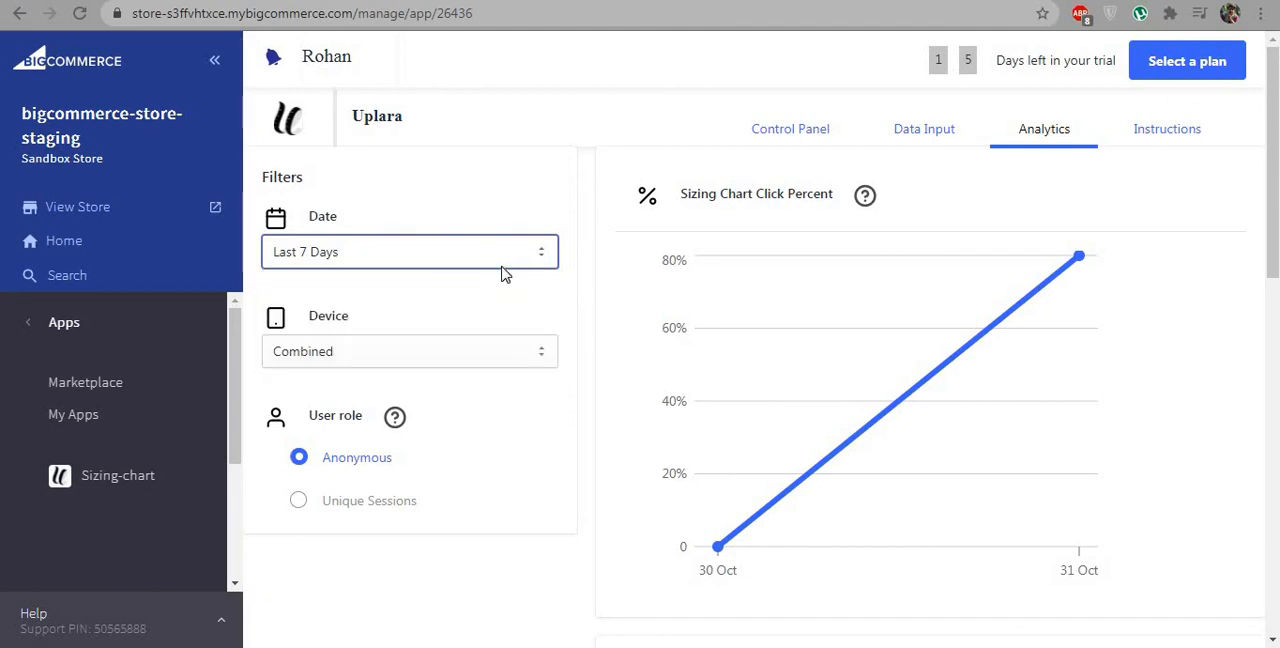
click(481, 349)
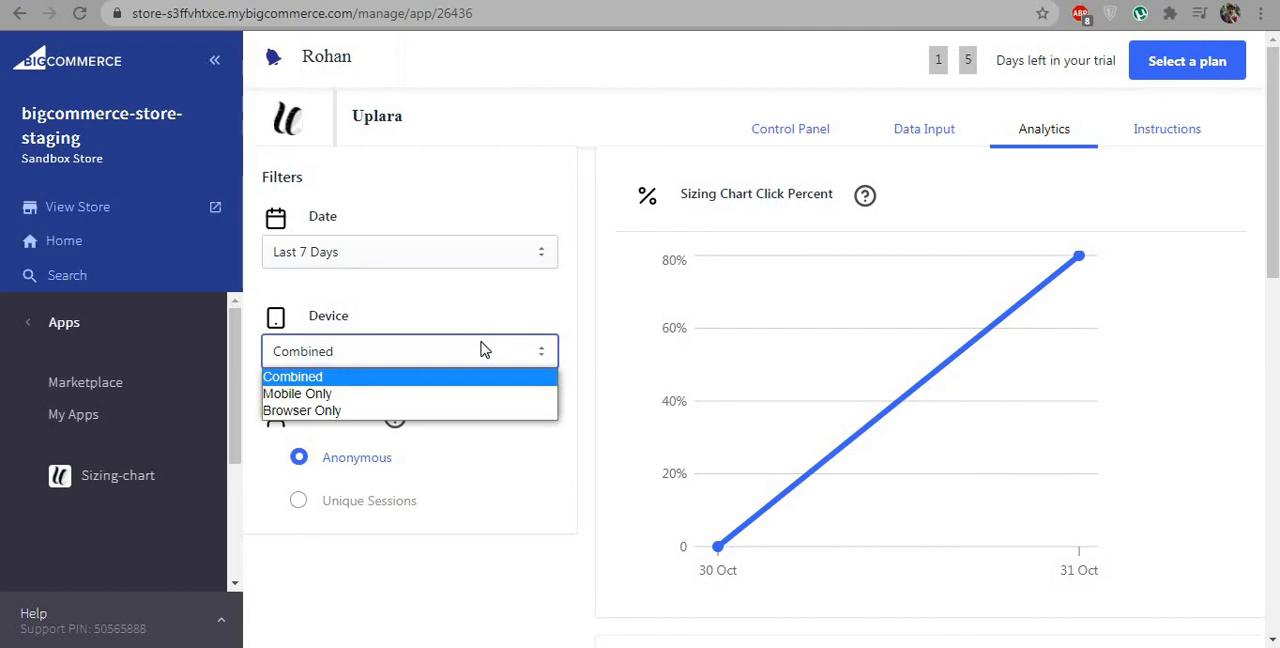
click(487, 352)
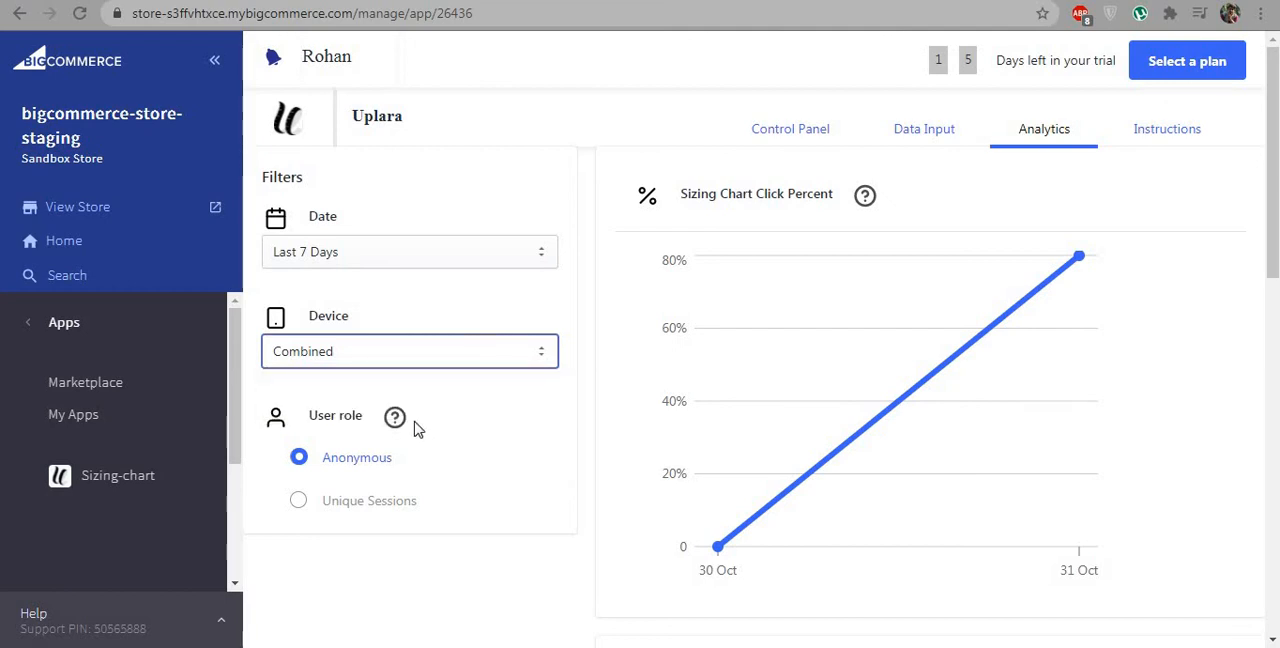
mouse_move(399, 426)
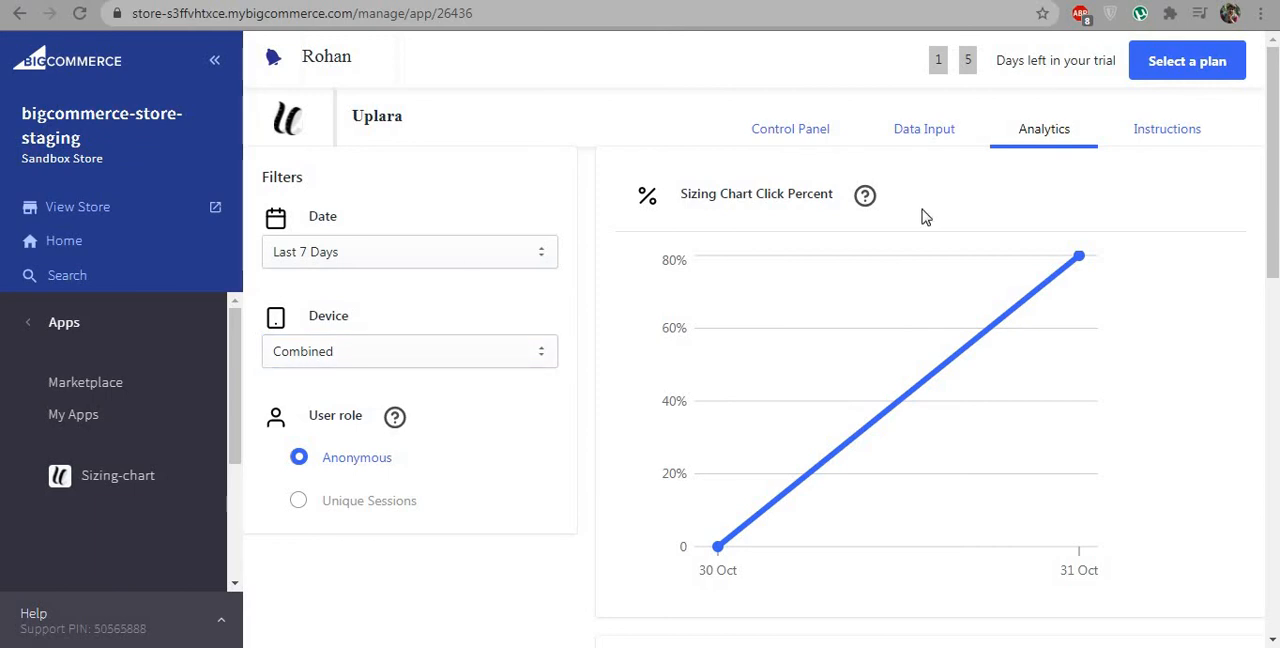
Step: Read the help explanations for the Sizing Chart Click Percent, Per Session visits and Per Session Loads charts
mouse_move(865, 200)
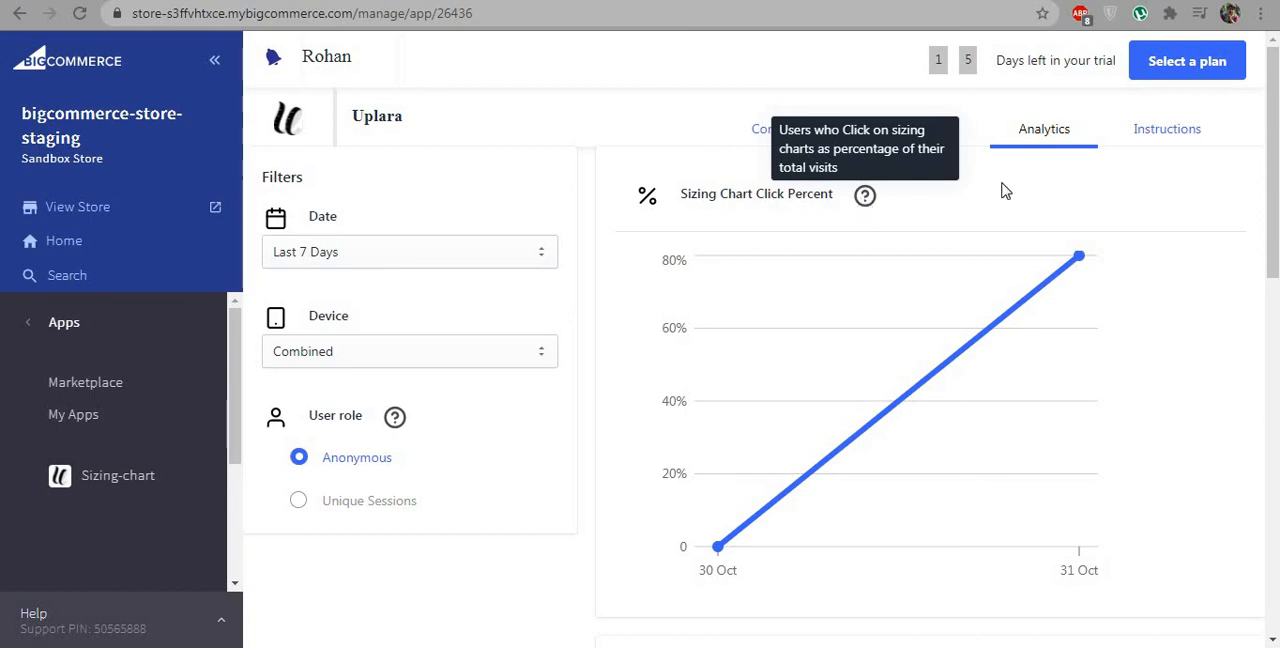
drag(1270, 163, 1270, 342)
mouse_move(815, 208)
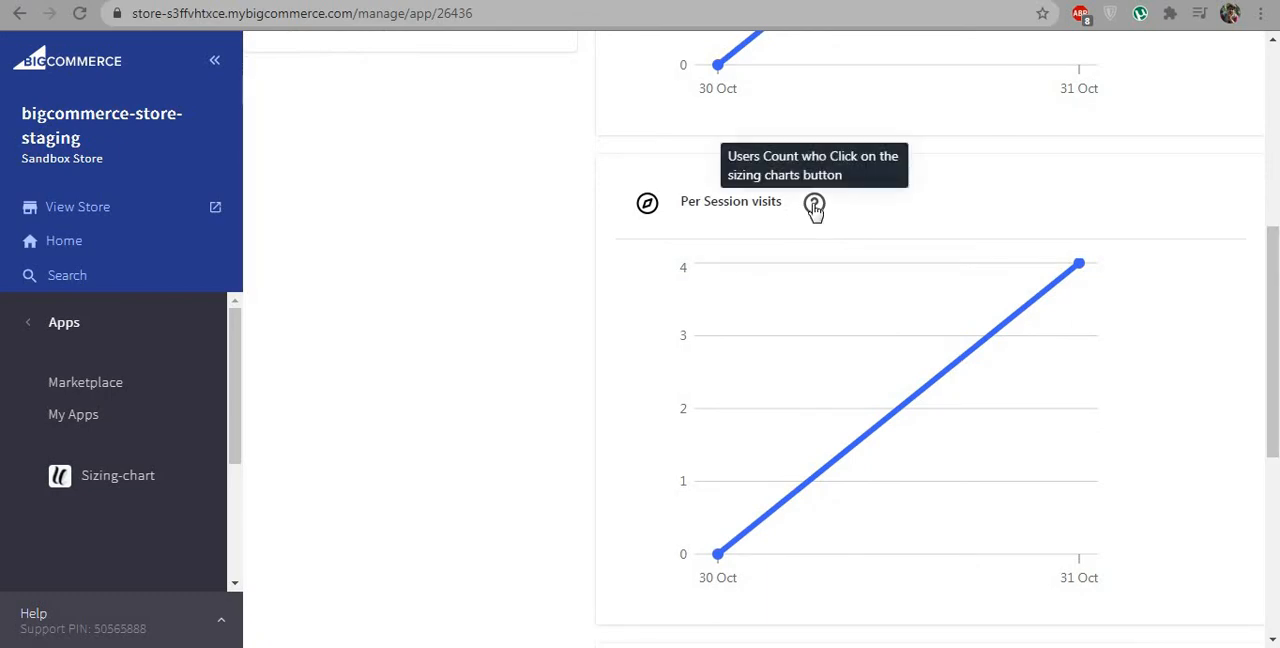
drag(1277, 374, 1277, 538)
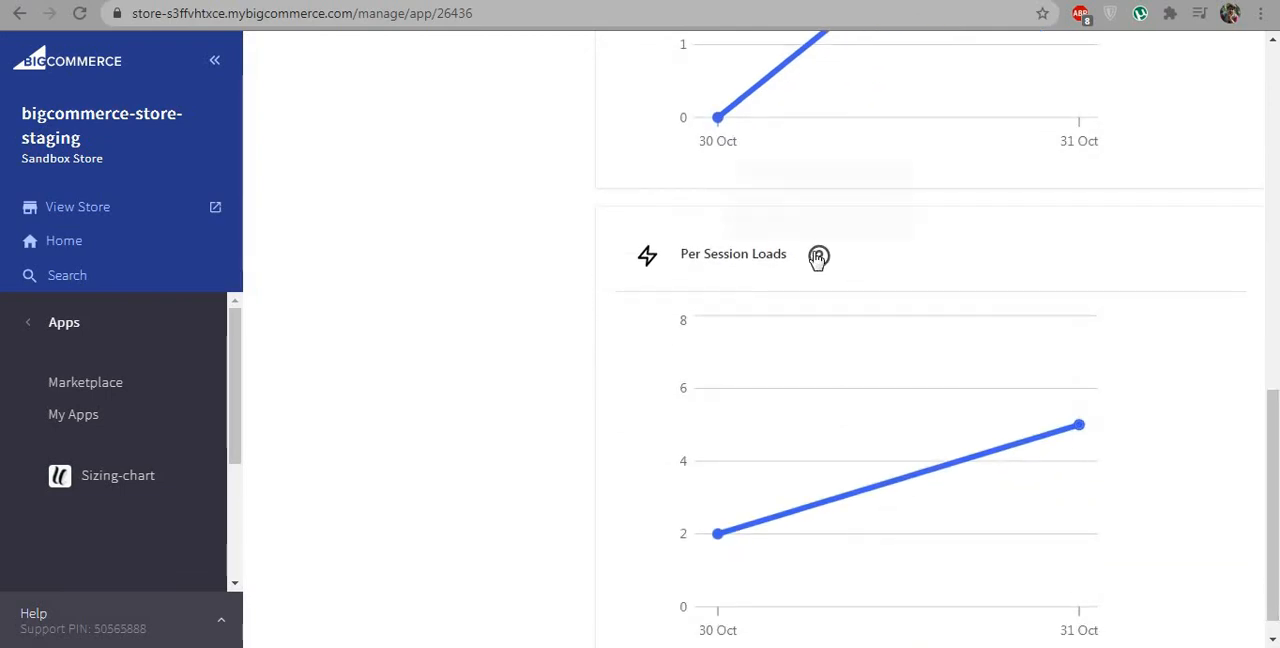
mouse_move(818, 258)
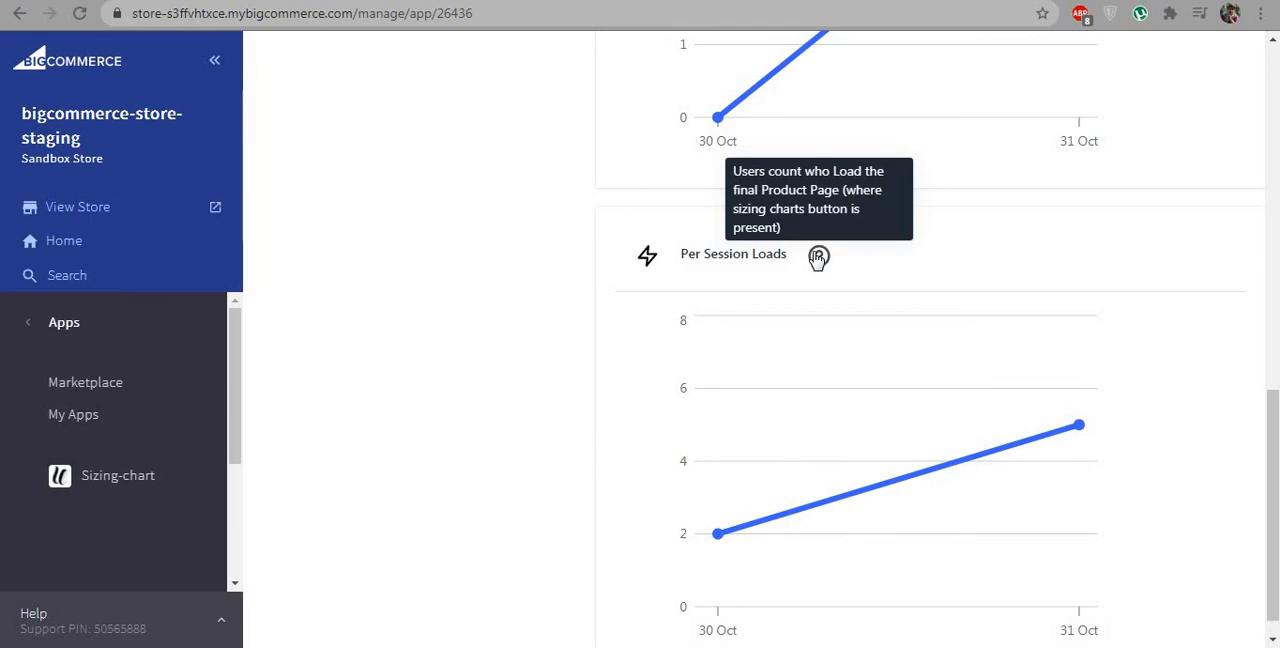
Step: Open the Uplara instructions and look through the tutorial videos down to Viewing the analytics
drag(1273, 478, 1228, 112)
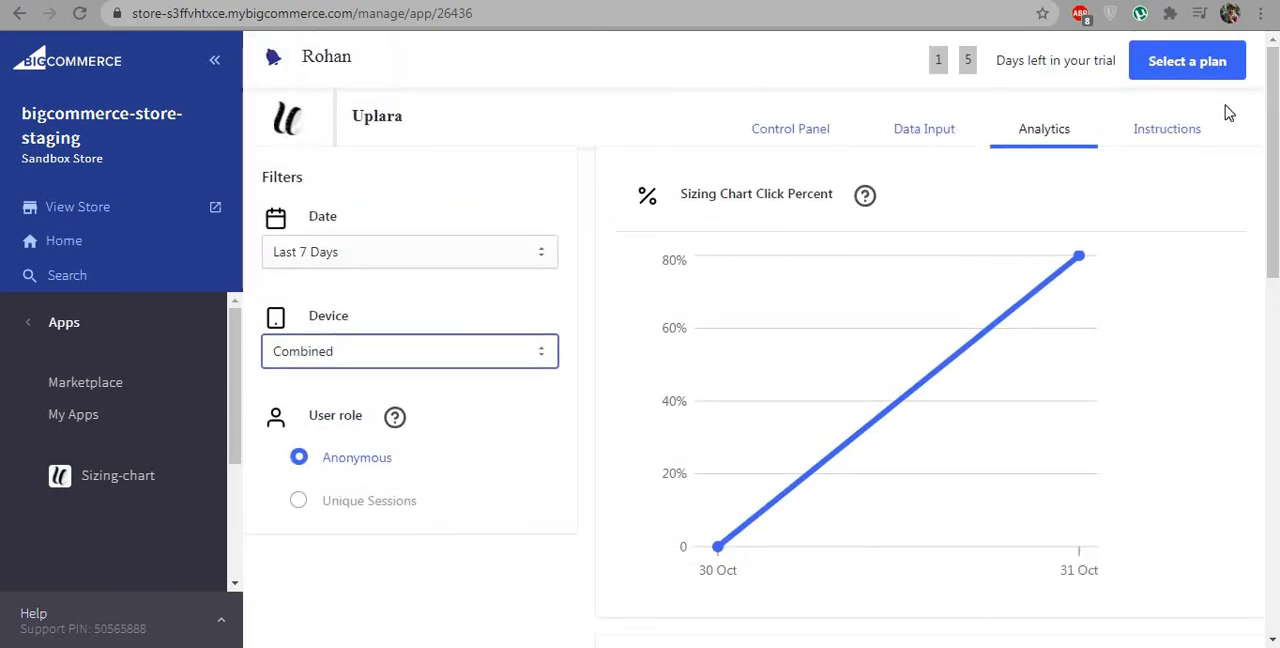
click(1153, 142)
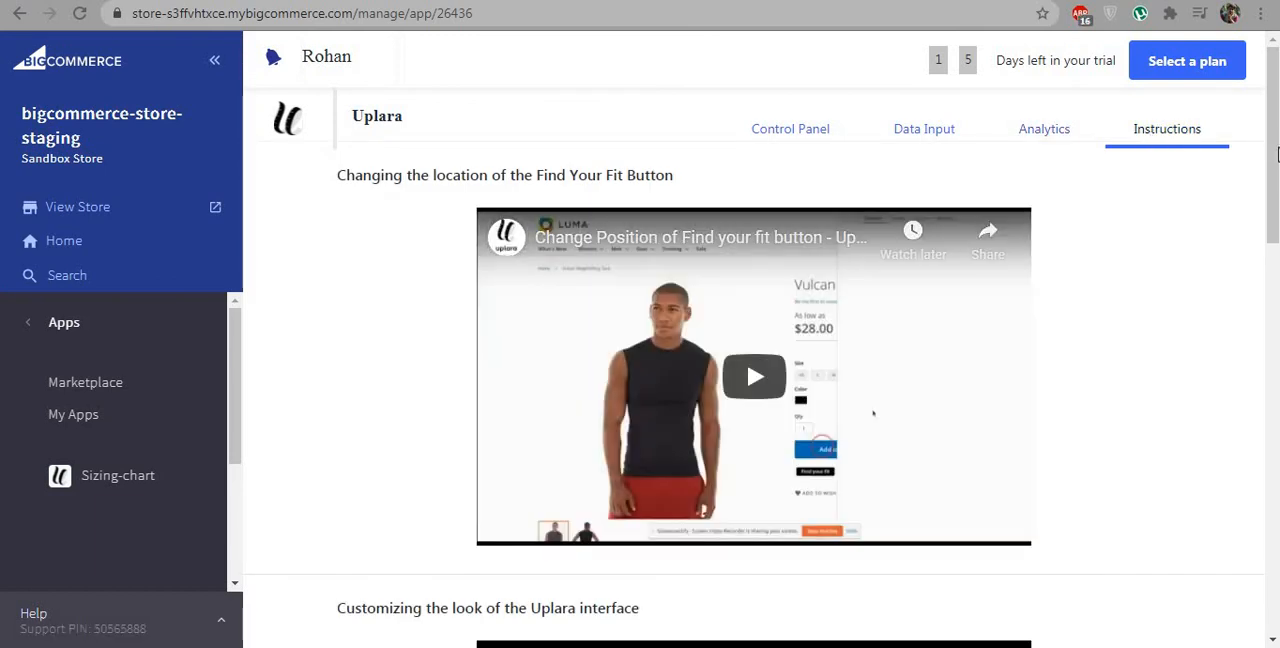
drag(1277, 152, 1276, 501)
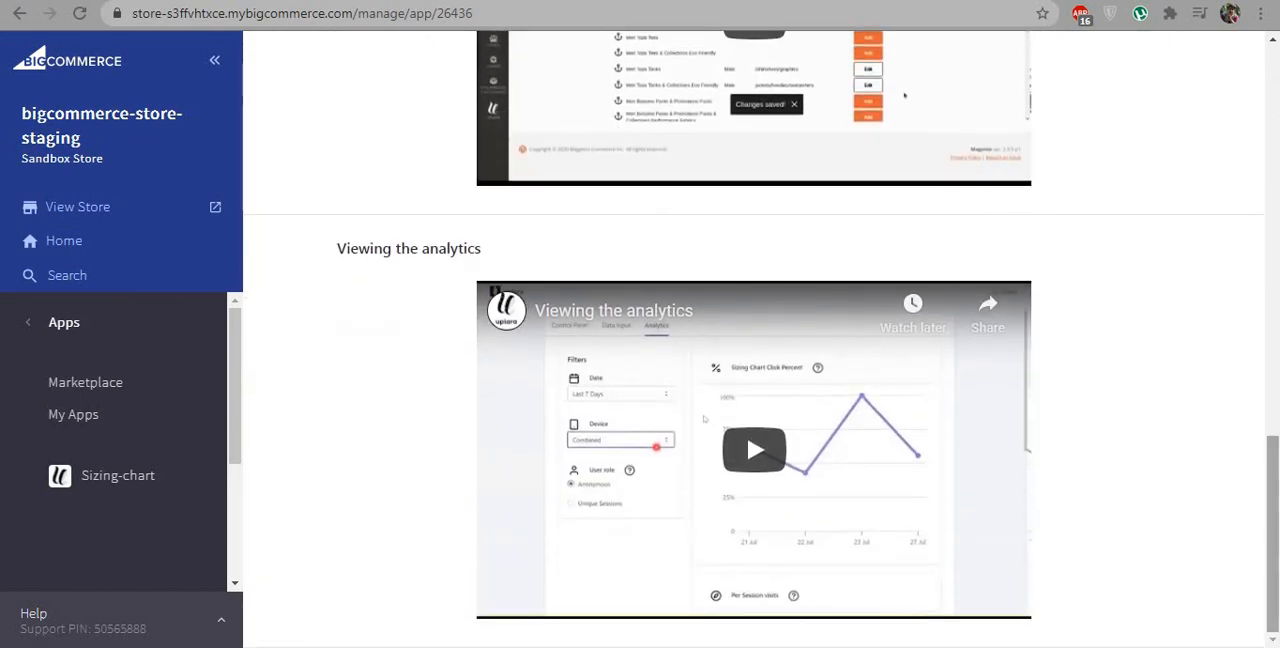